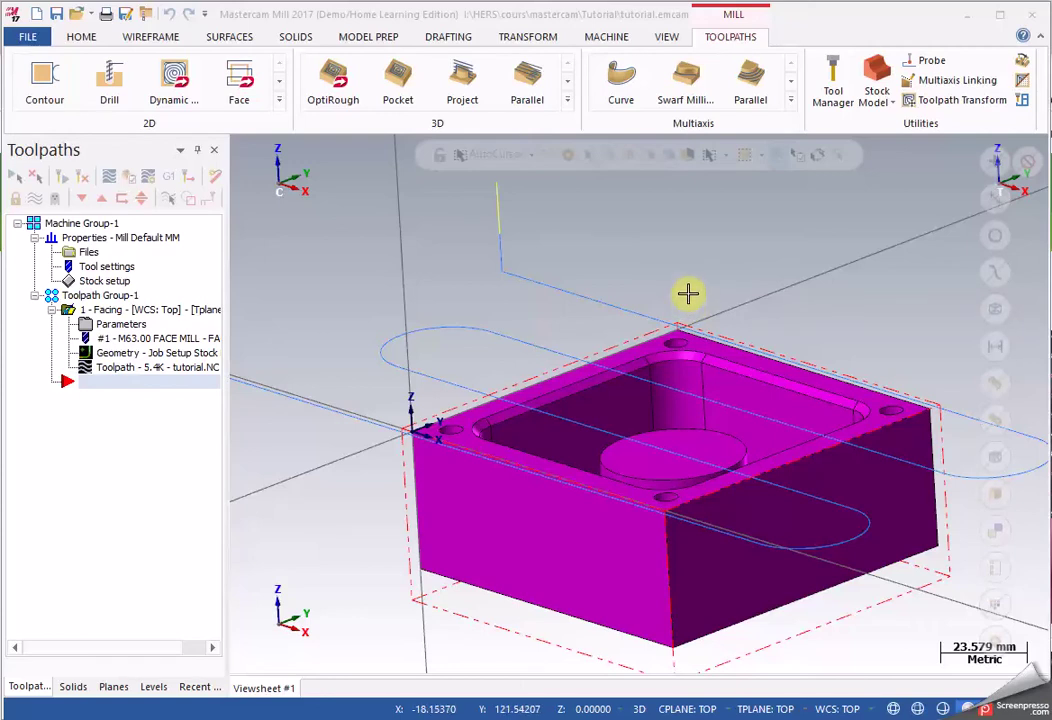
Step: Reset the solid model's group and result colors to the defaults with Clear Colors
right_click(688, 293)
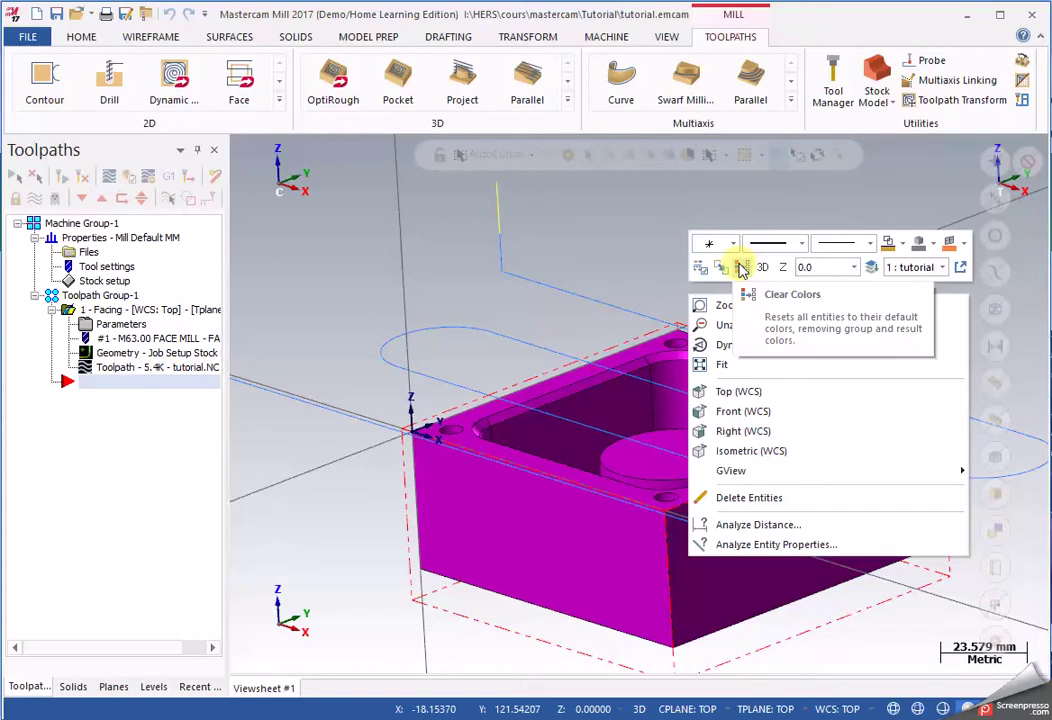
click(742, 268)
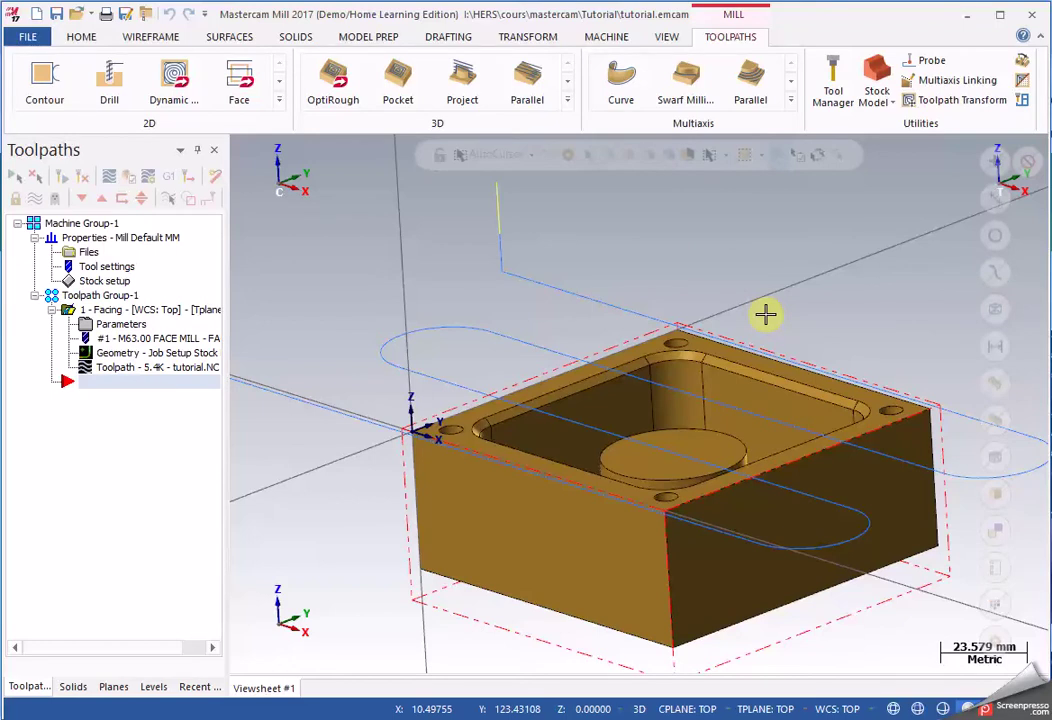
scroll(765, 314, up, 3)
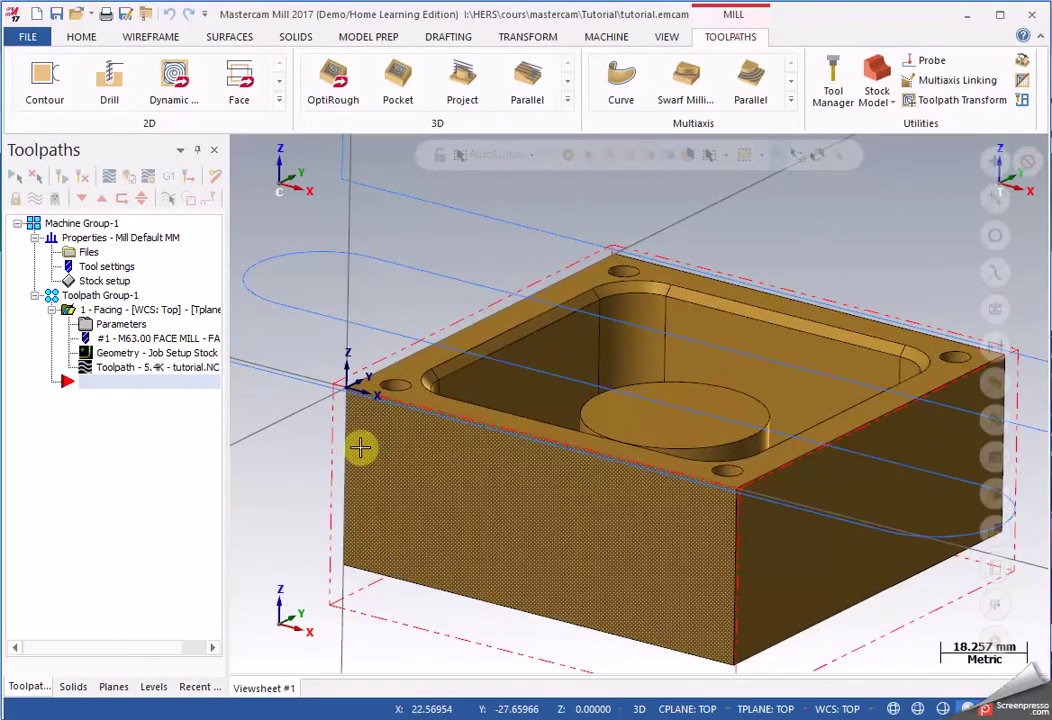
middle_drag(387, 357, 342, 405)
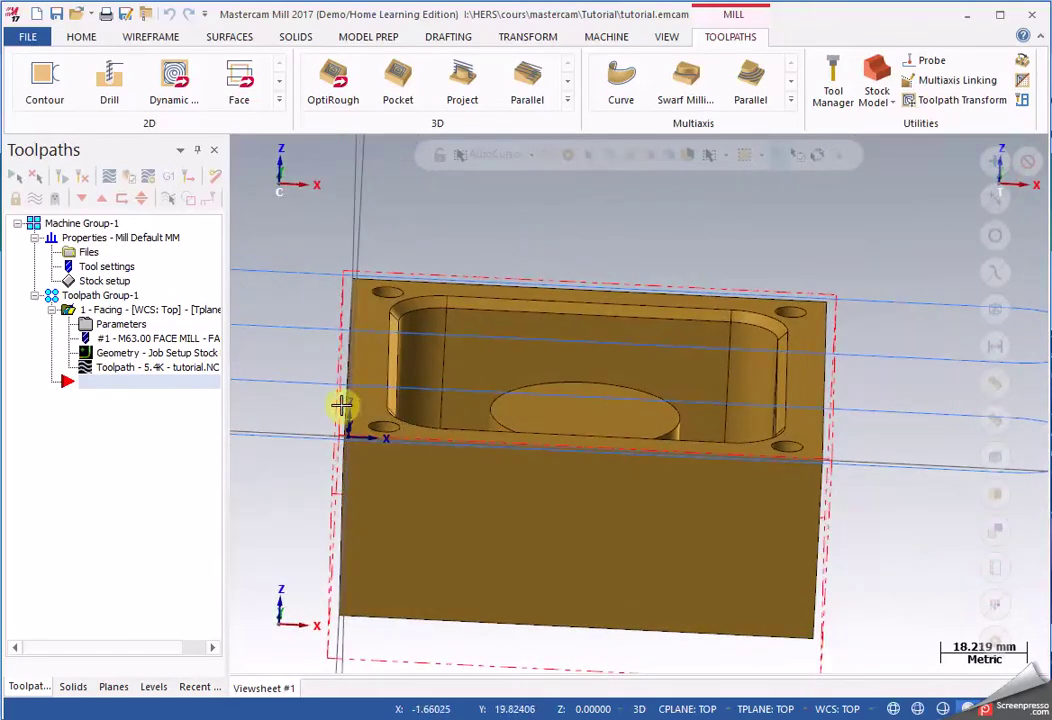
key(alt+7)
middle_drag(866, 392, 143, 388)
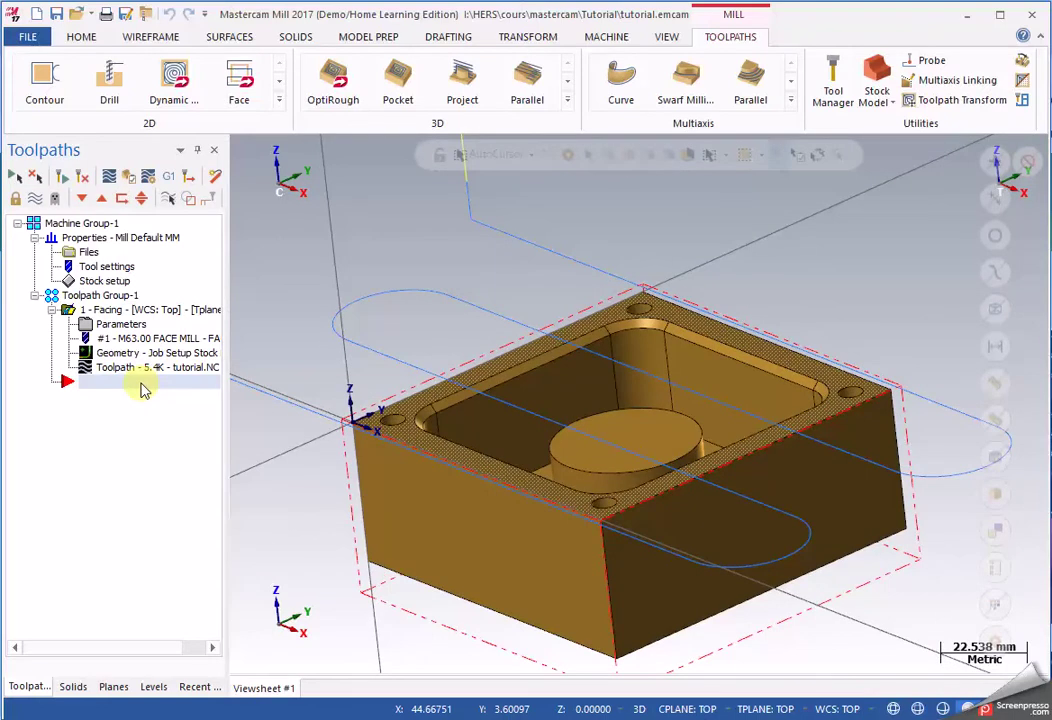
Step: Start a 2D Contour mill toolpath and chain the outer edge loop of the solid's top face
right_click(143, 388)
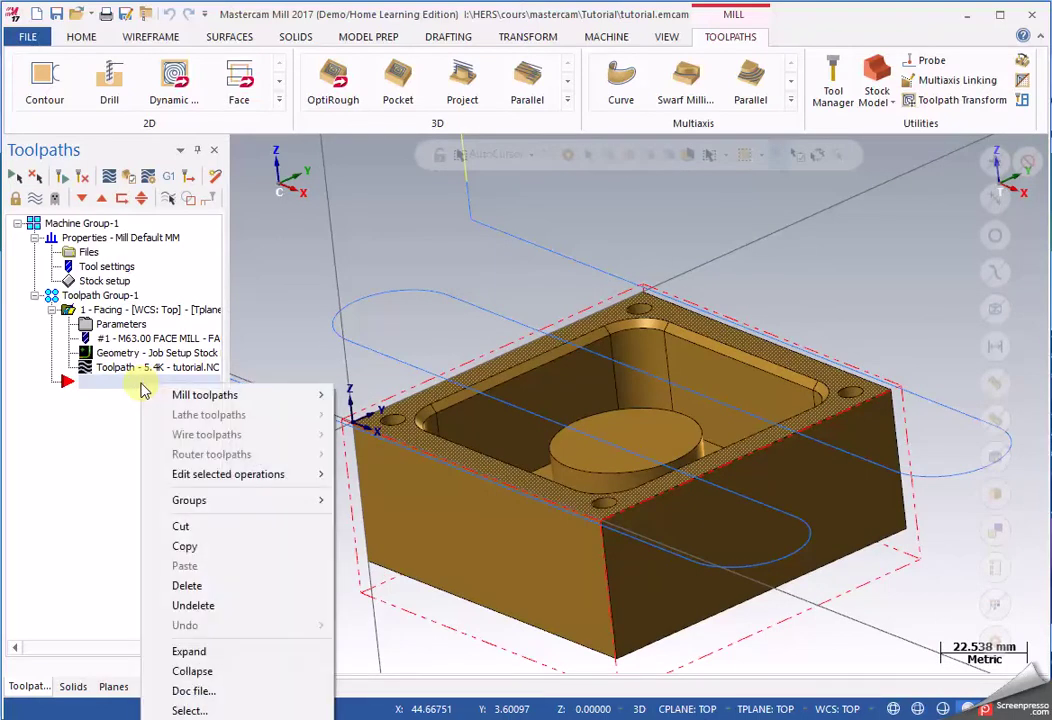
mouse_move(275, 394)
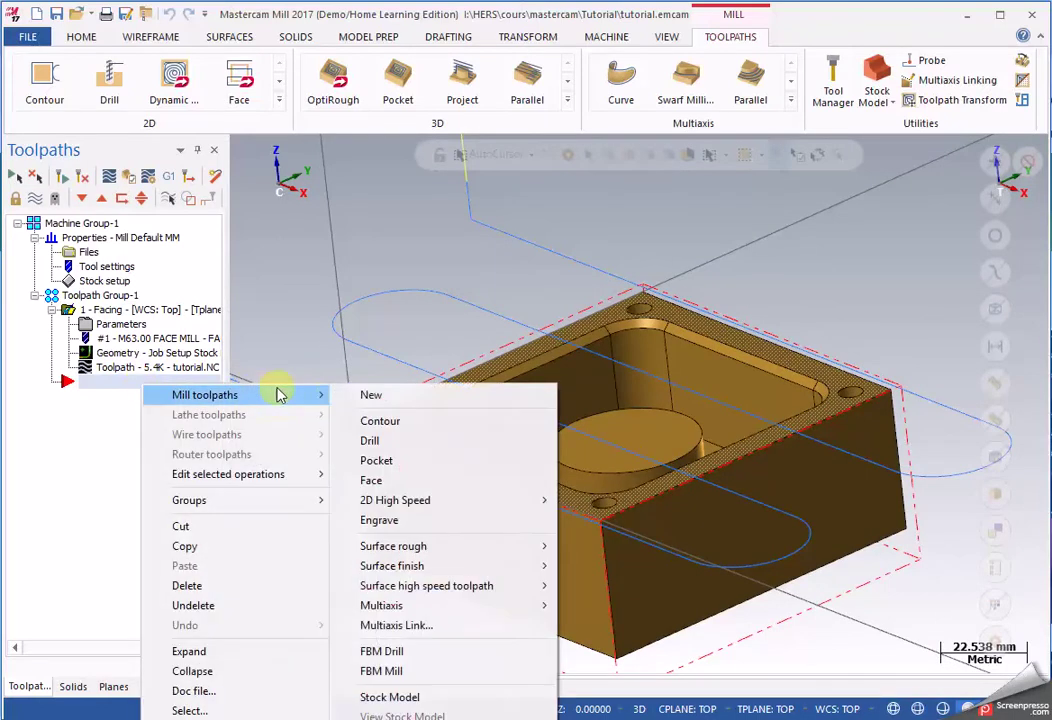
click(386, 421)
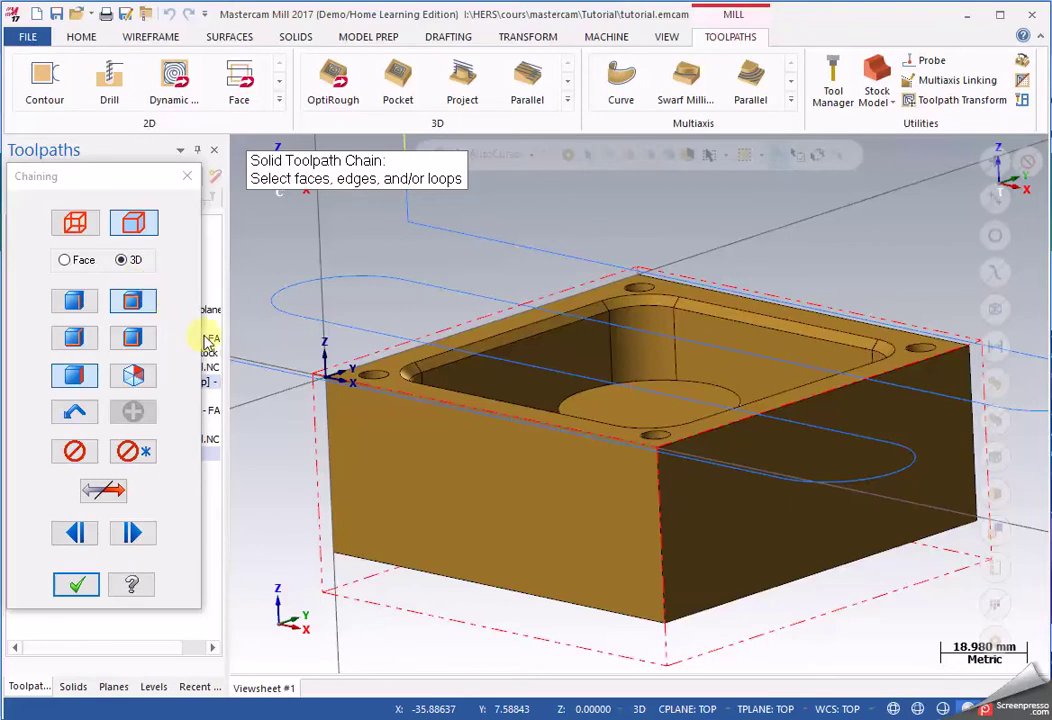
click(452, 406)
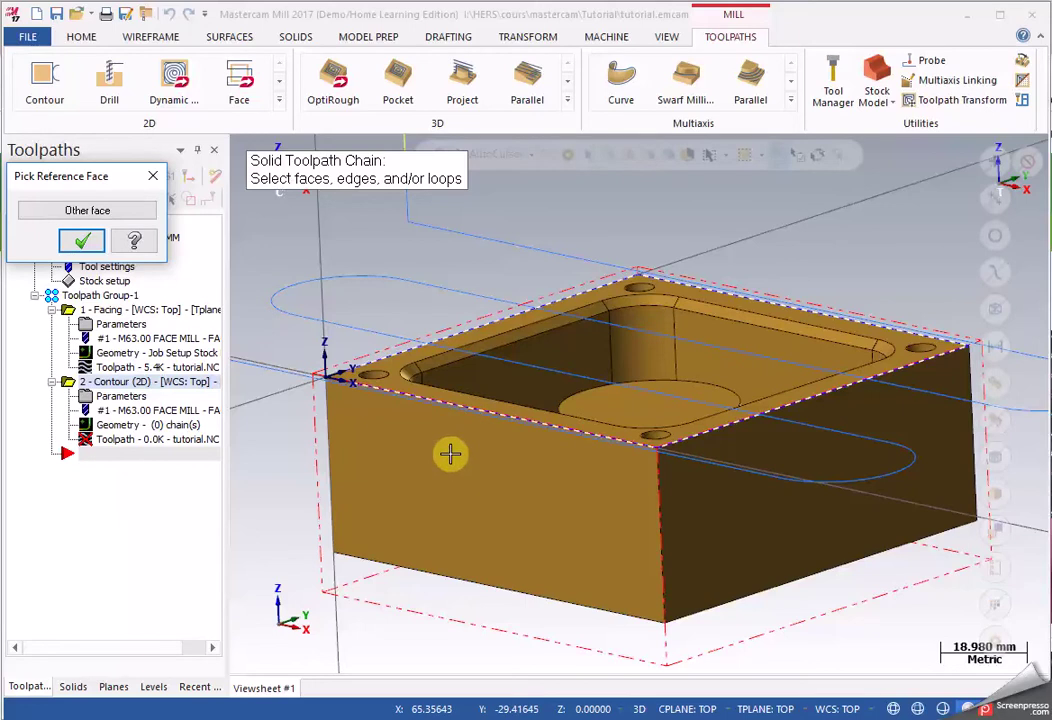
click(100, 213)
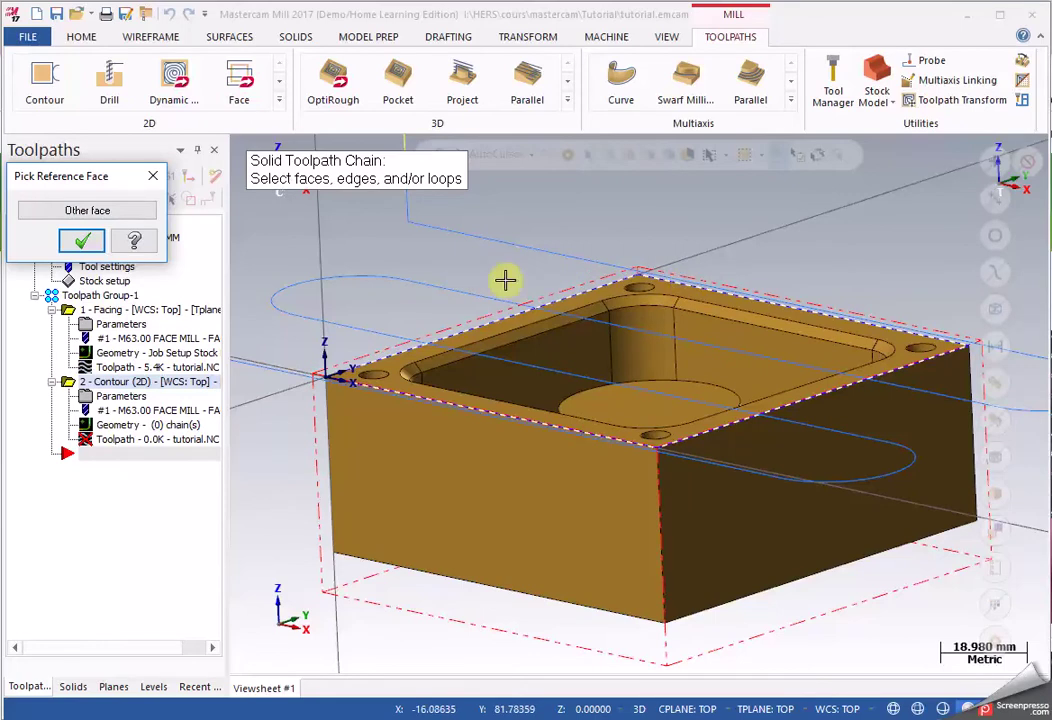
click(82, 240)
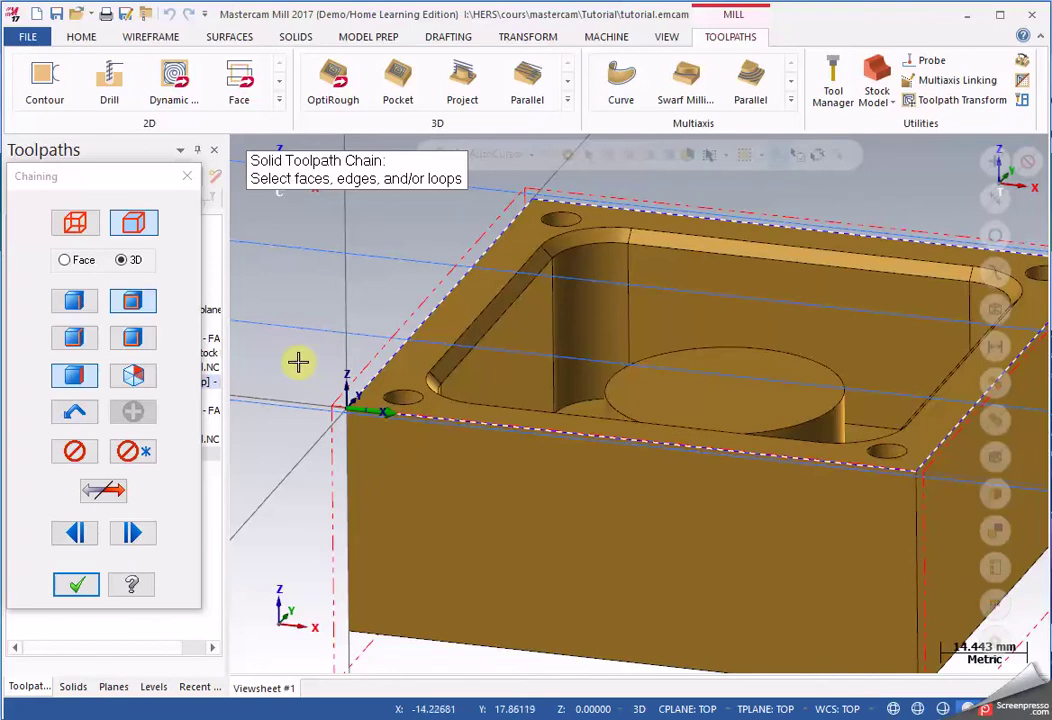
Step: Reverse the chain direction, cycle its start point back to the origin corner, and accept the chain
click(112, 494)
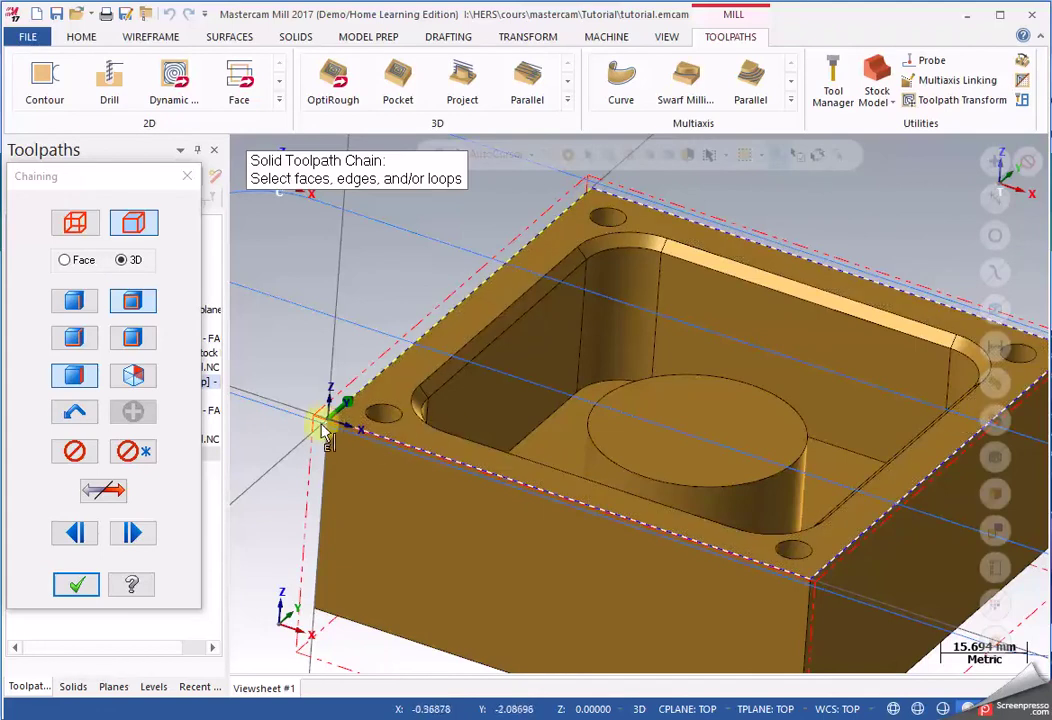
click(133, 533)
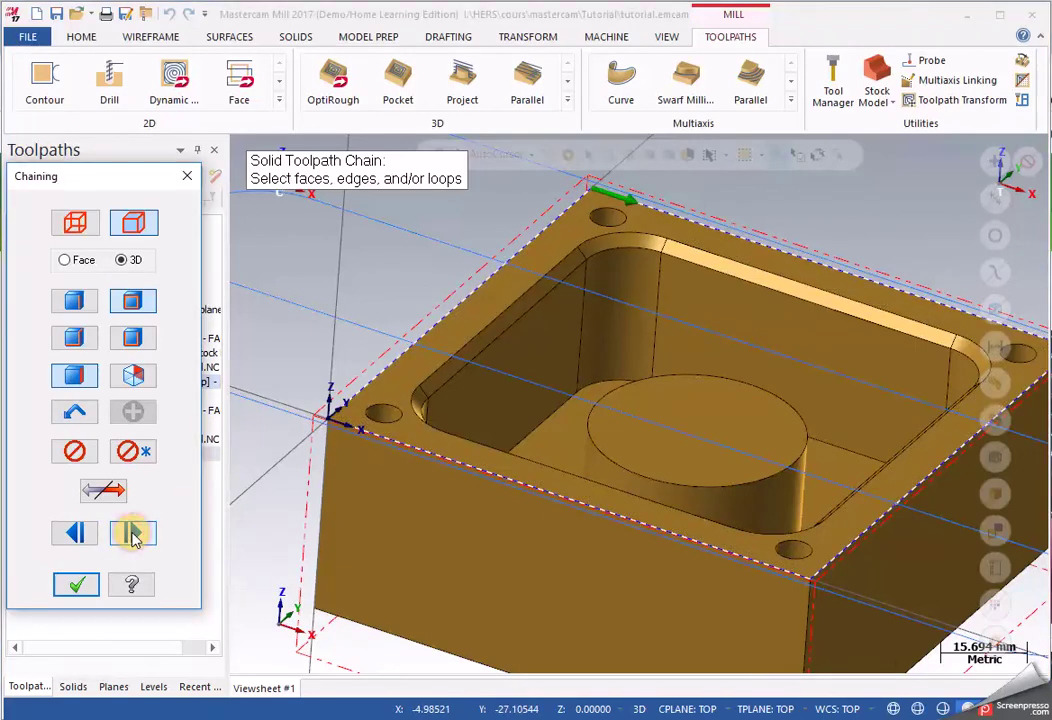
click(133, 533)
click(133, 533)
click(133, 533)
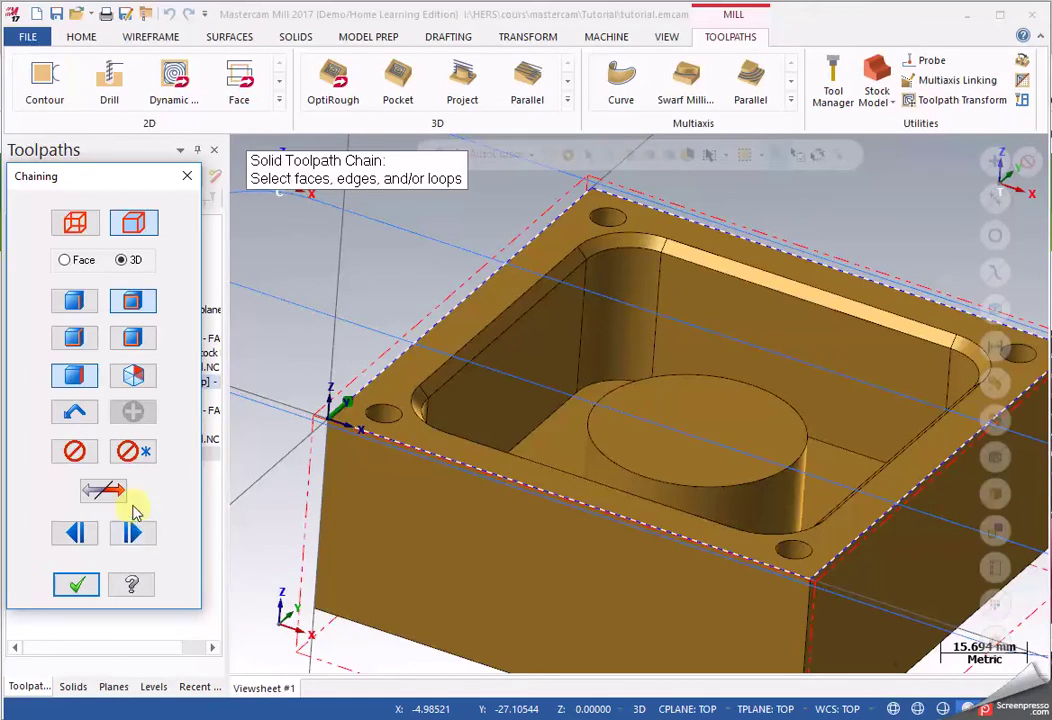
click(78, 584)
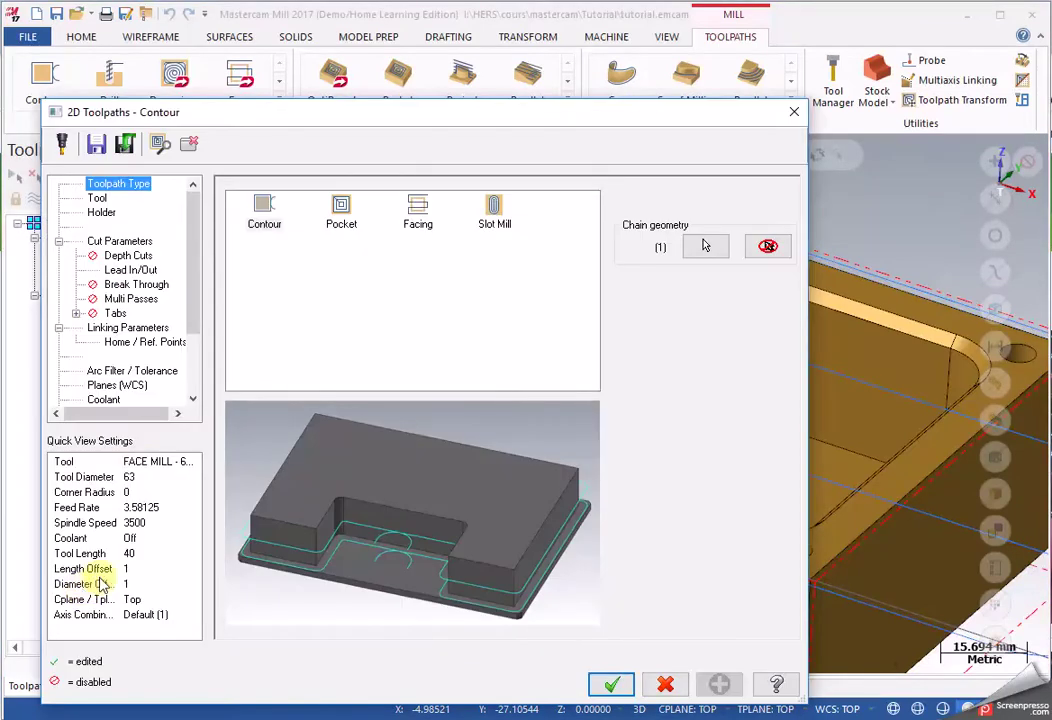
Step: Choose FLAT END MILL - 16 from the Mill_mm tool library for the contour operation
click(97, 198)
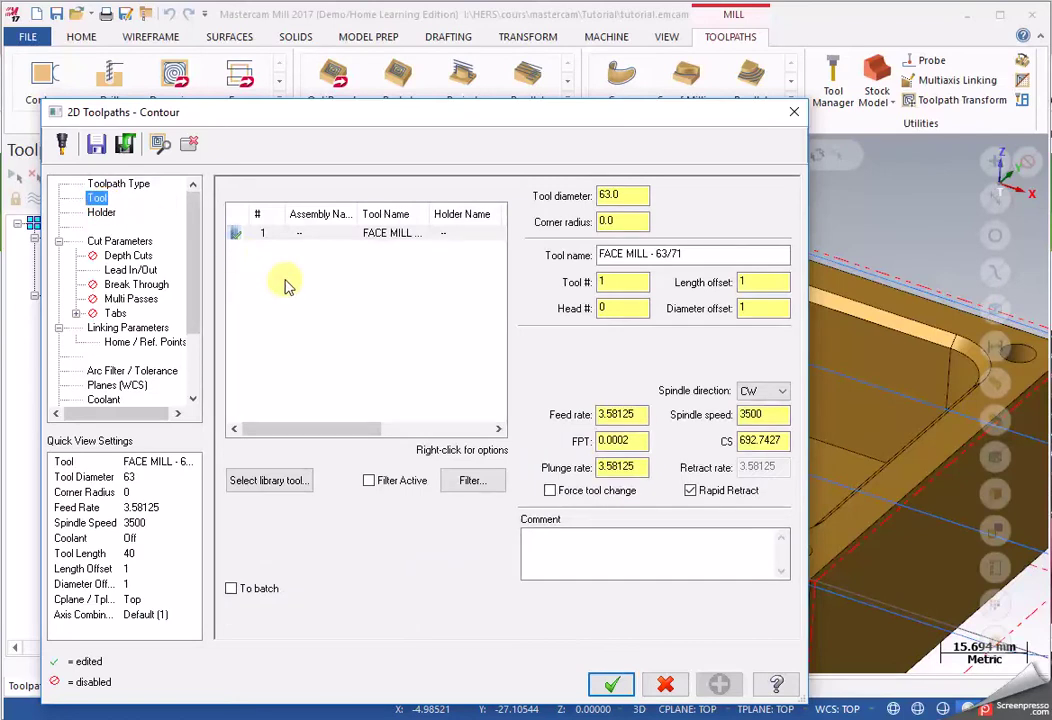
click(271, 481)
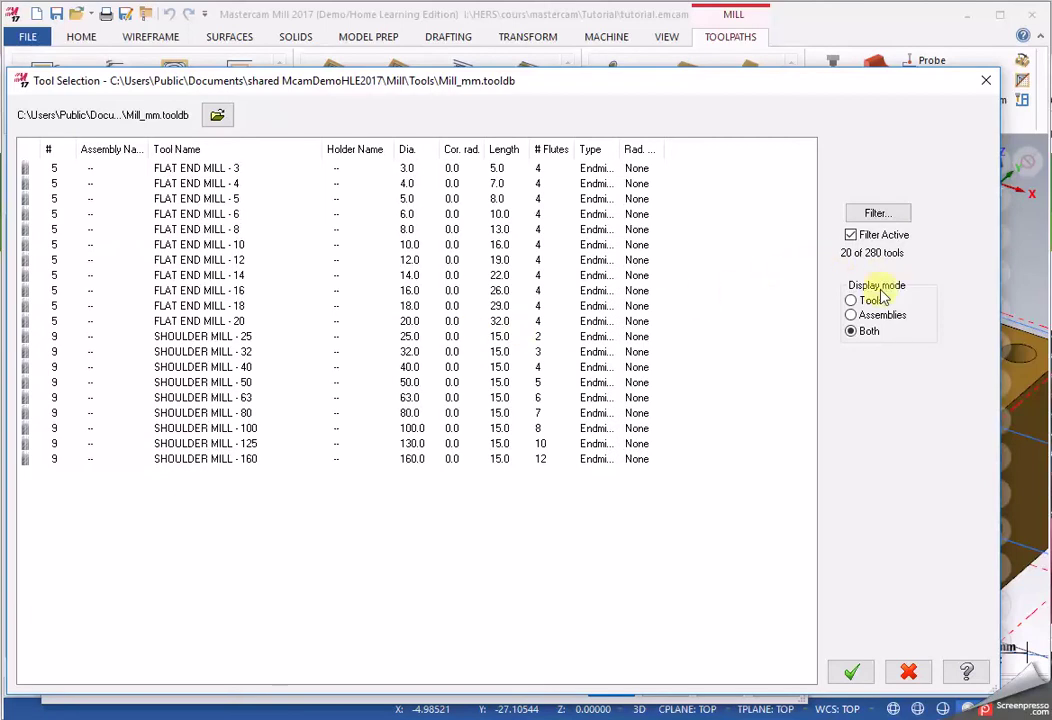
click(874, 215)
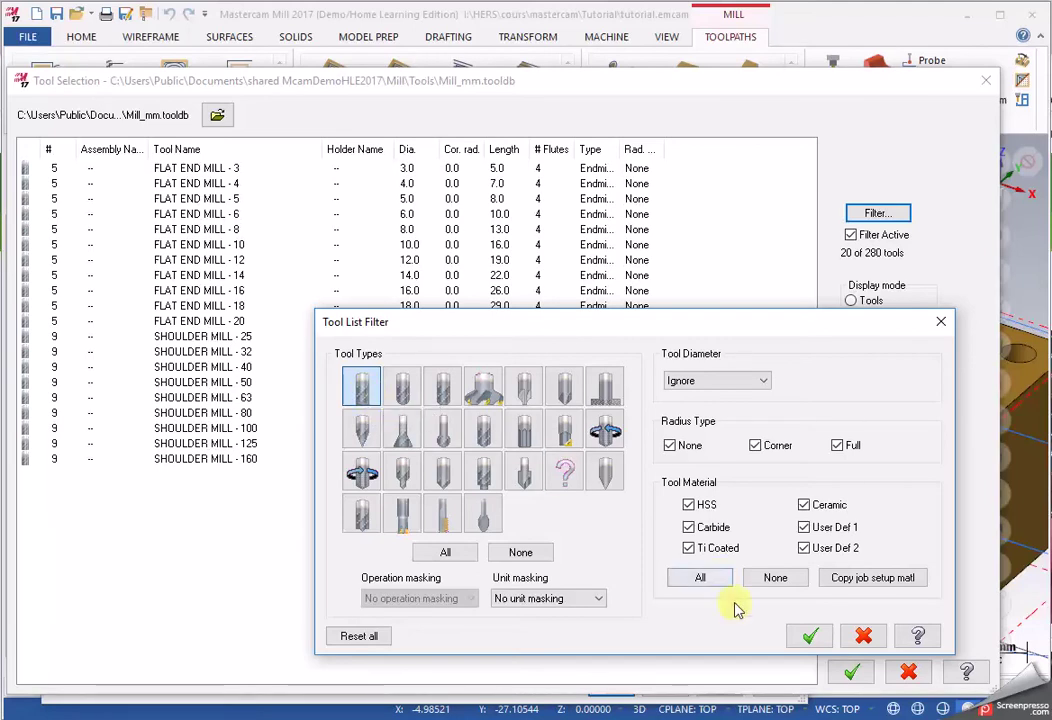
click(805, 637)
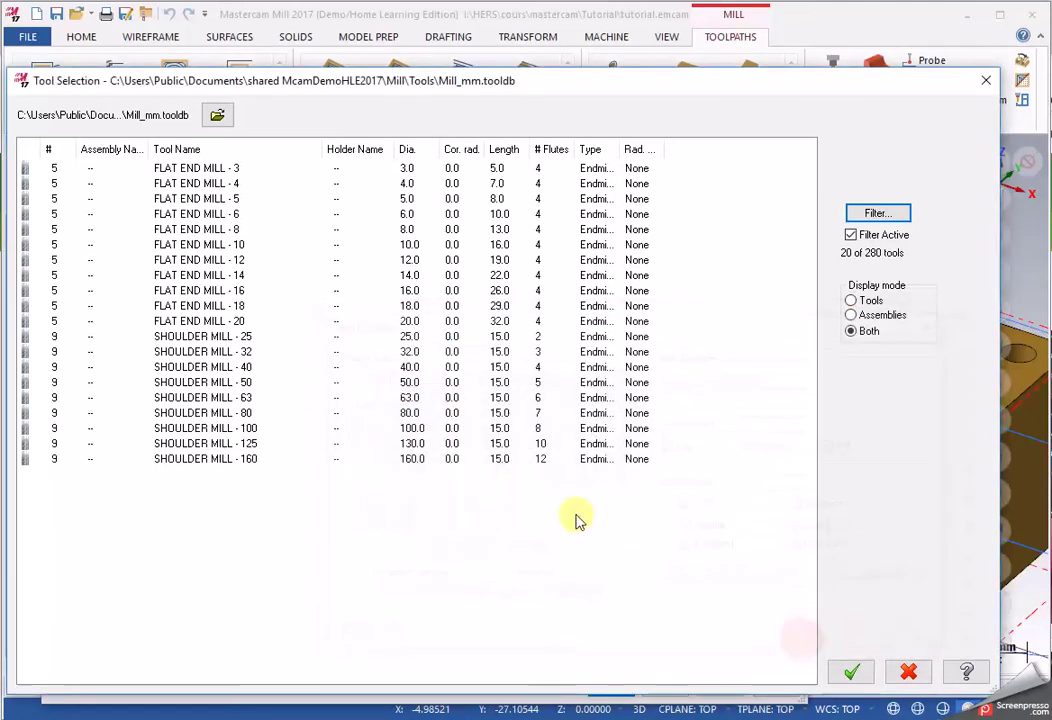
click(240, 292)
click(852, 672)
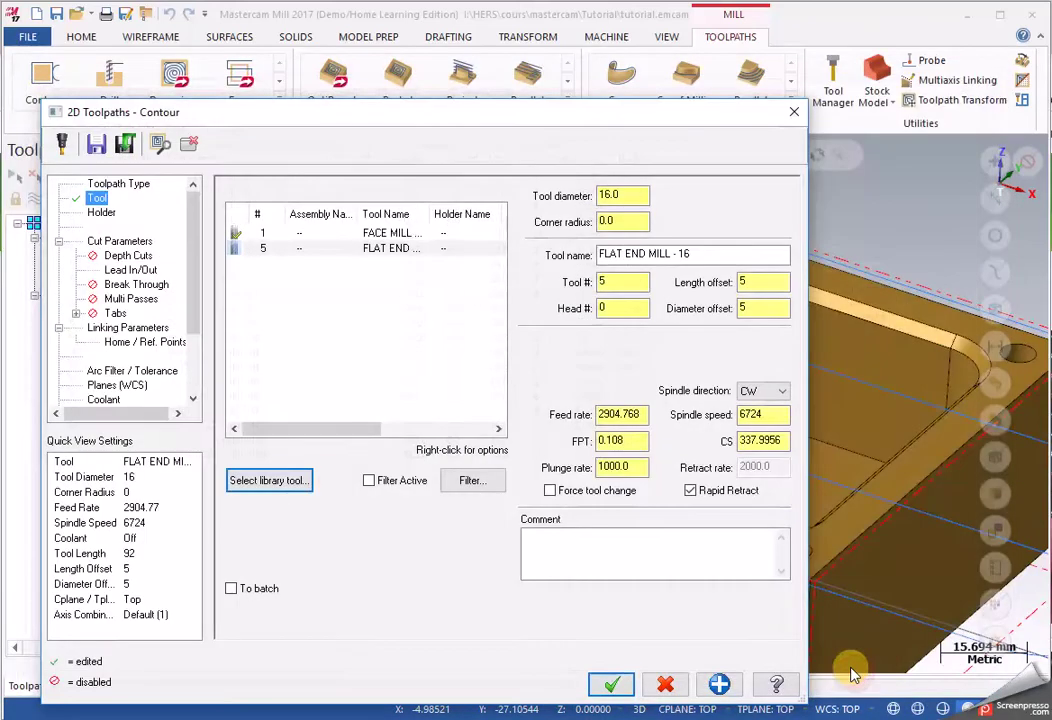
Step: Set the flat end mill's tool number to 2 and its cutting speed (CS) to 300
double_click(626, 280)
text(2)
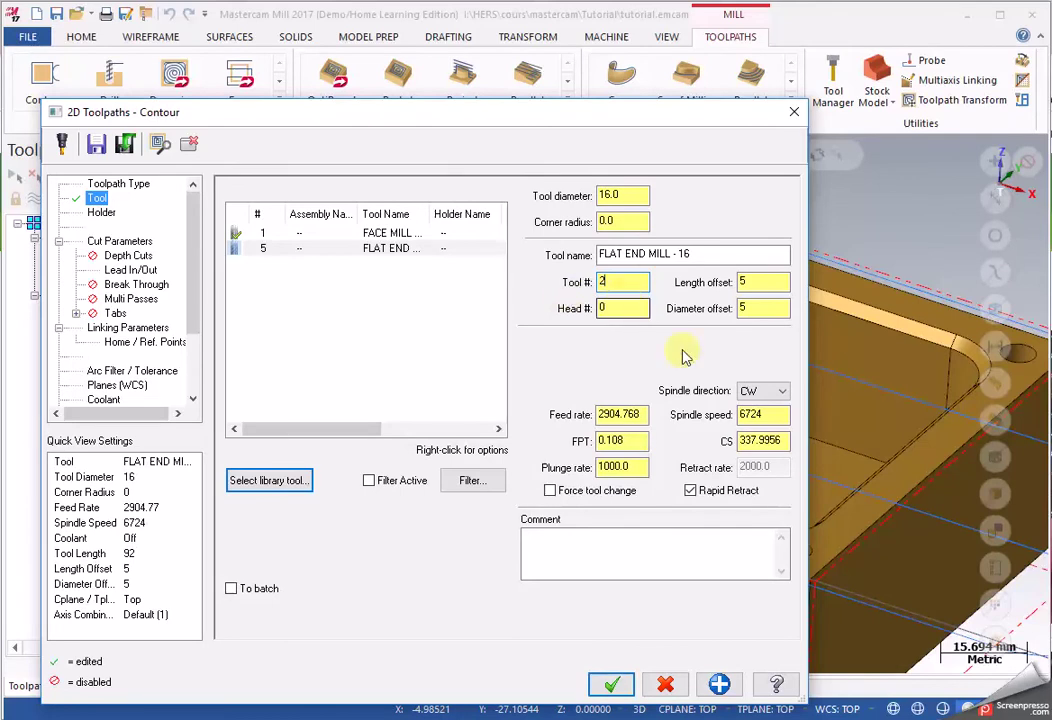
double_click(775, 434)
text(300)
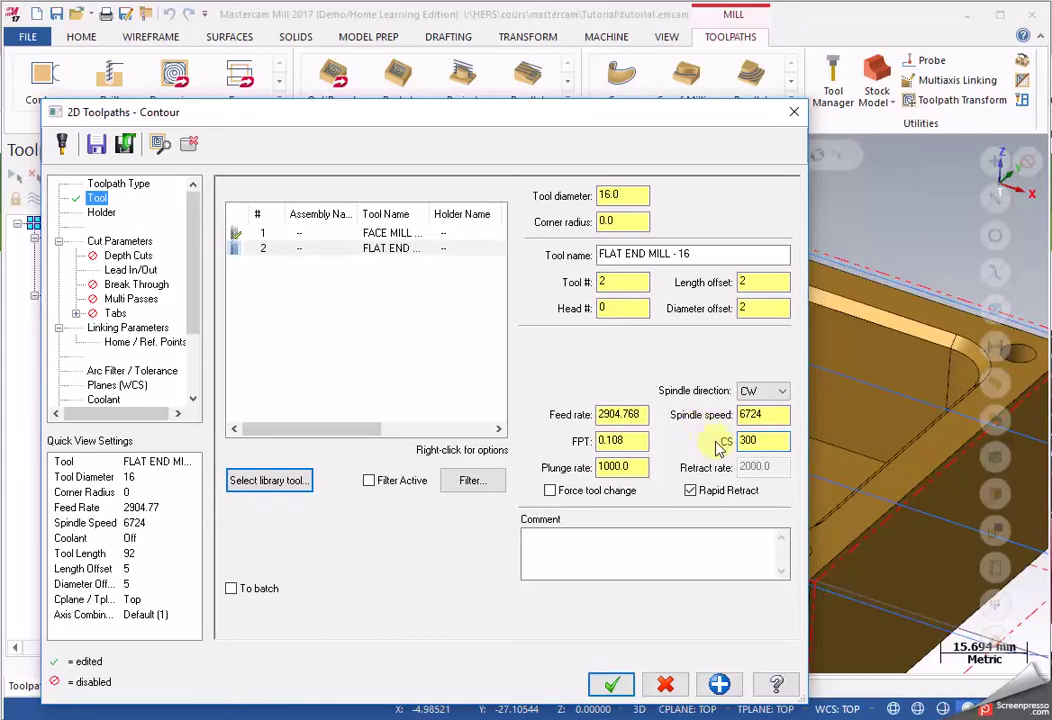
Step: Set the flat end mill's feed per tooth to 0.08 and its plunge rate to 2000
double_click(635, 440)
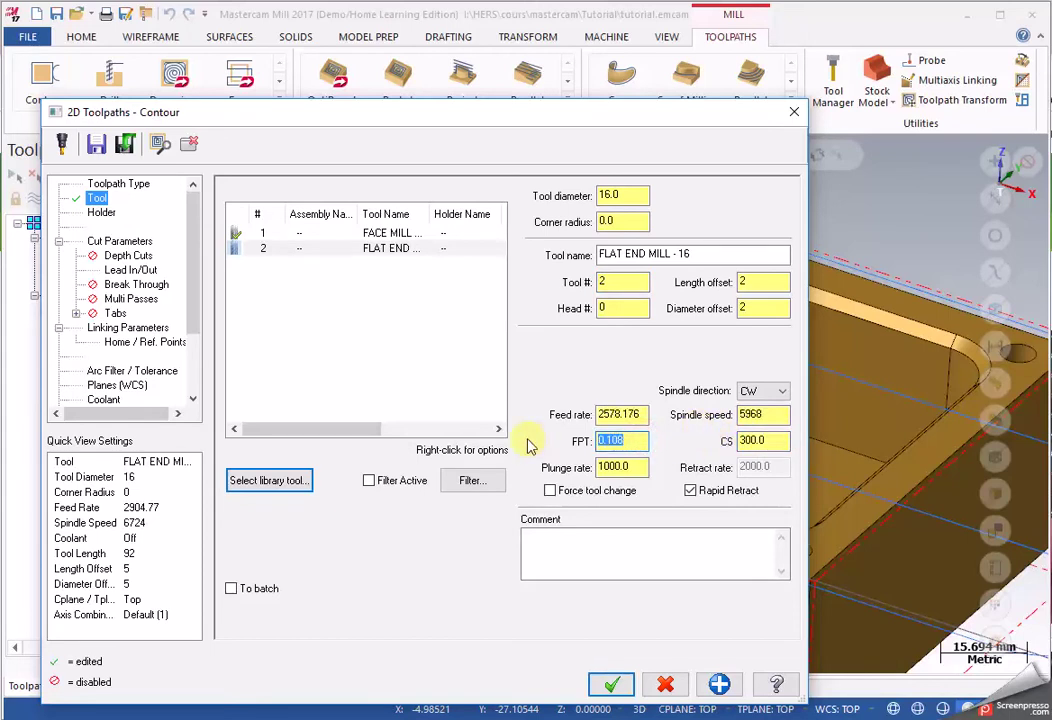
text(0.08)
key(Return)
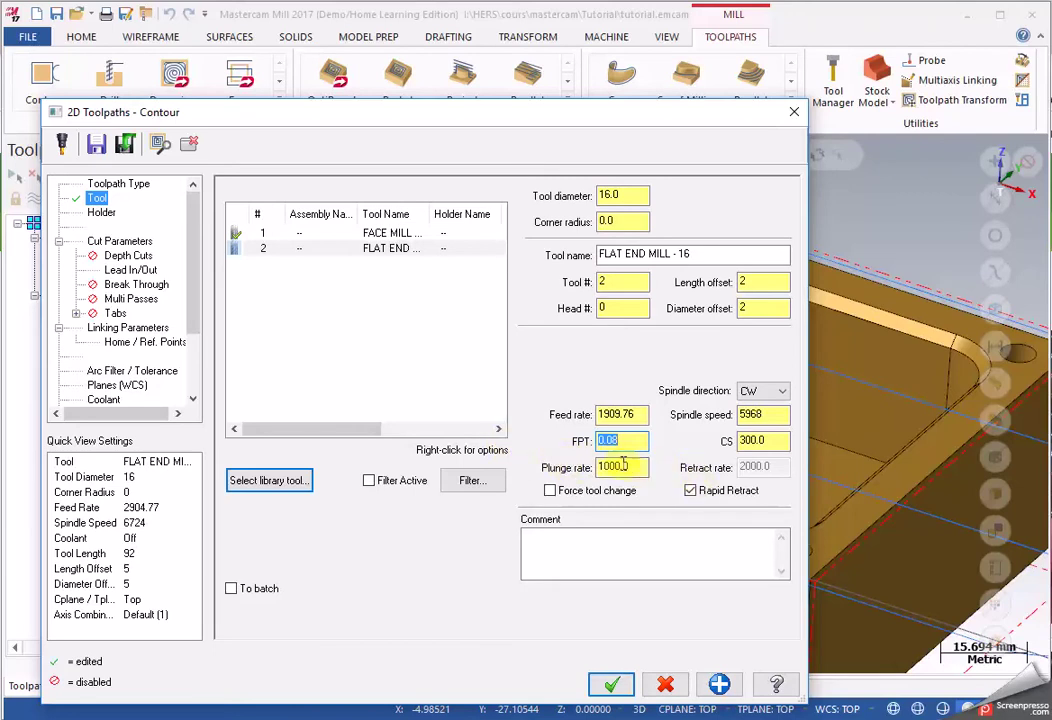
drag(631, 466, 587, 470)
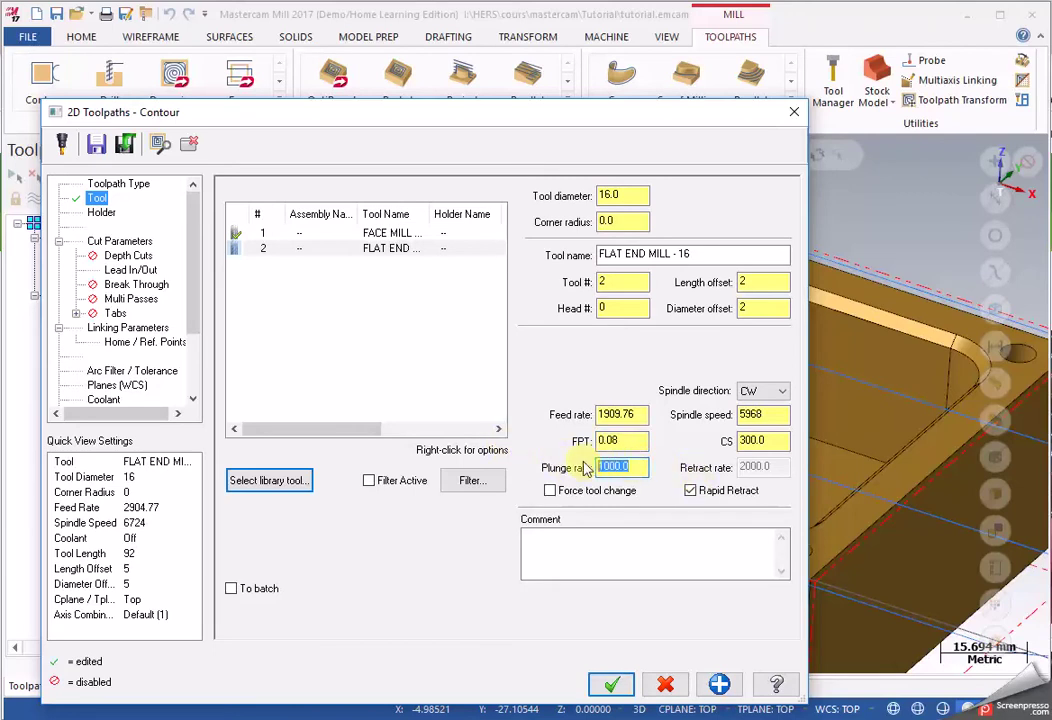
text(2000)
key(Return)
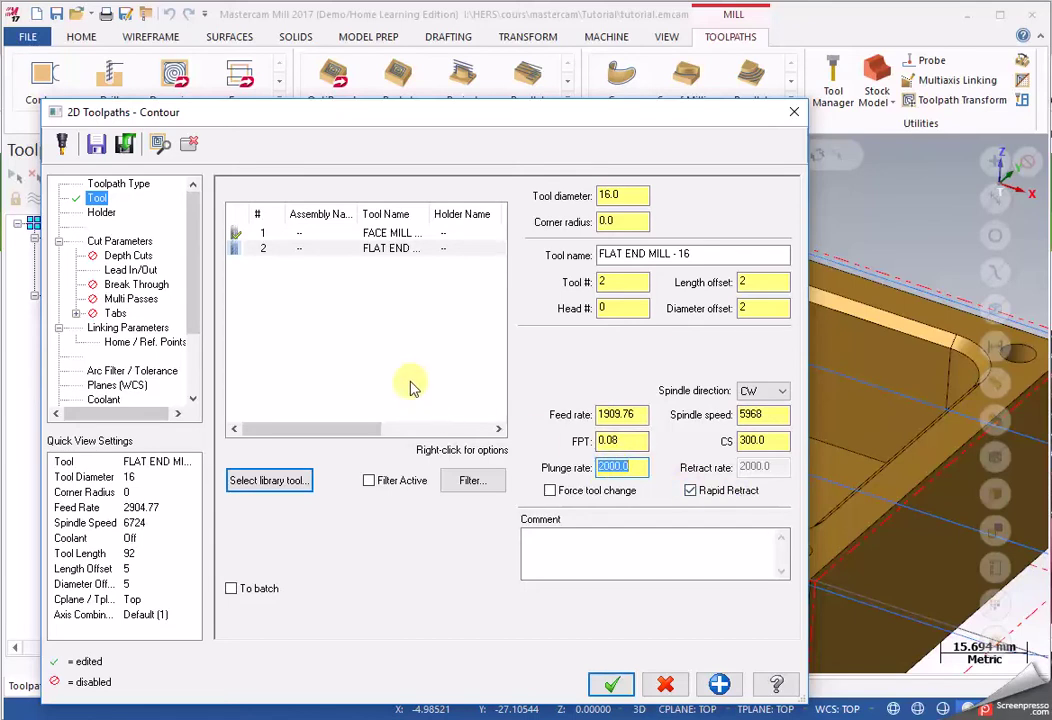
Step: Review the contour's cut parameters and the available contour types
click(141, 244)
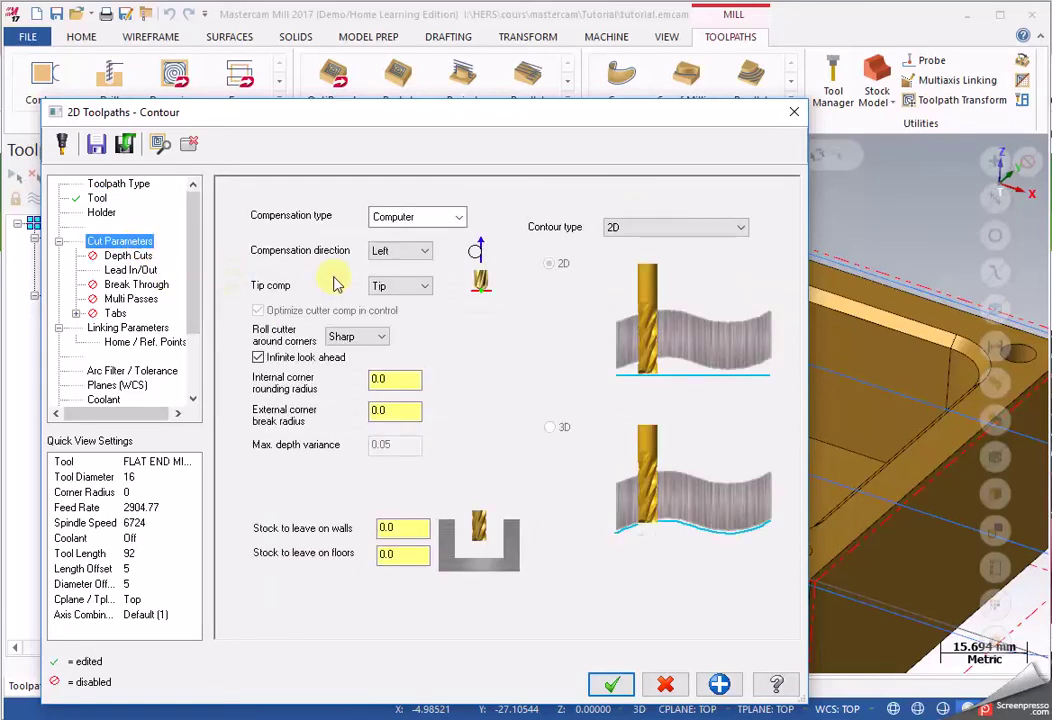
click(655, 228)
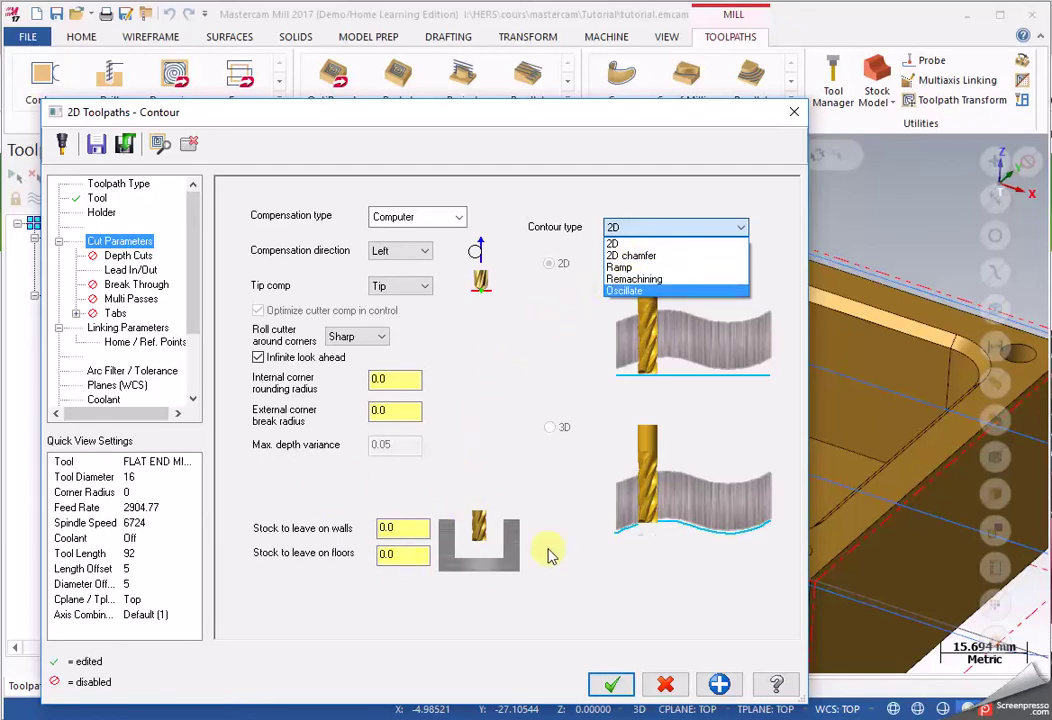
click(500, 478)
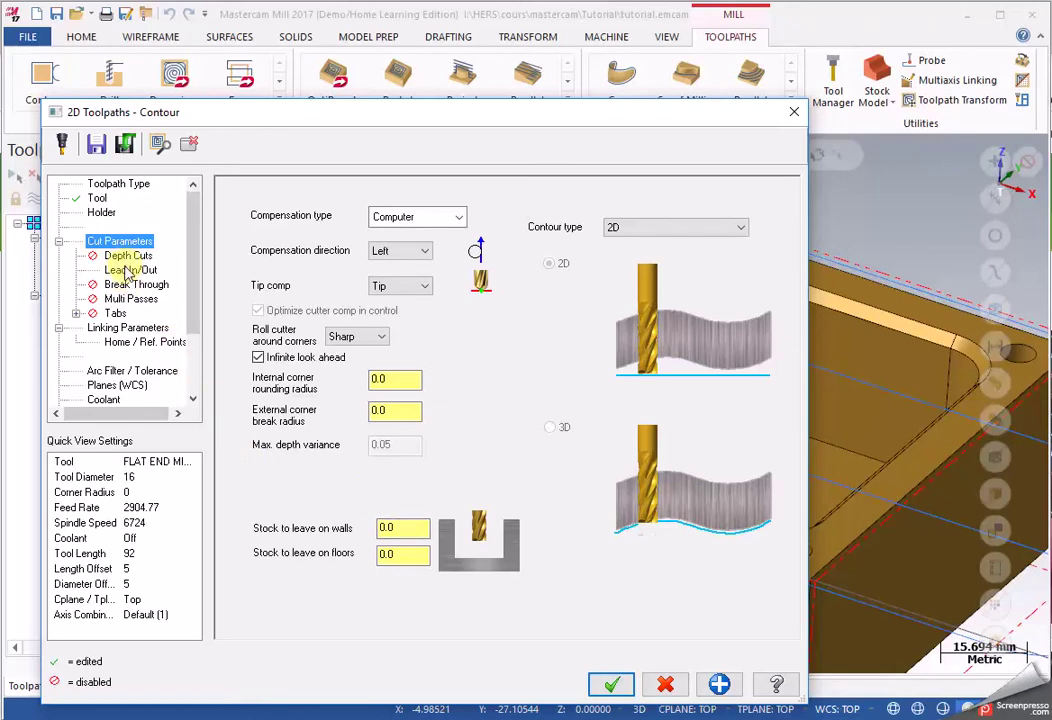
Step: Set the top of stock to 0 in the contour's linking parameters
click(117, 333)
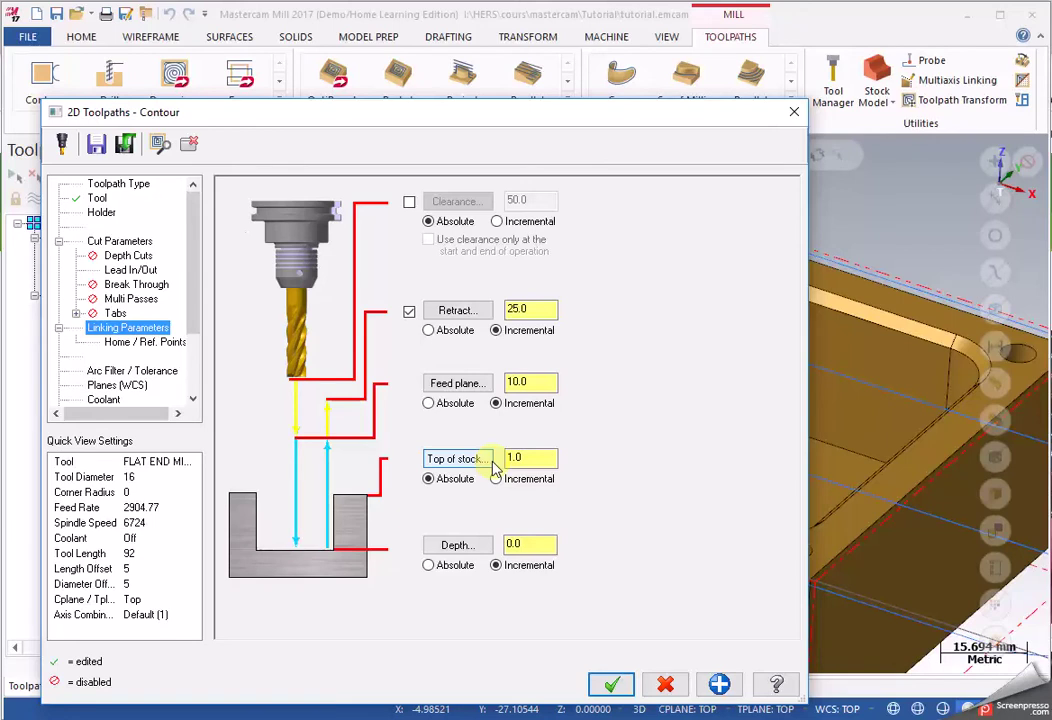
double_click(540, 455)
text(0)
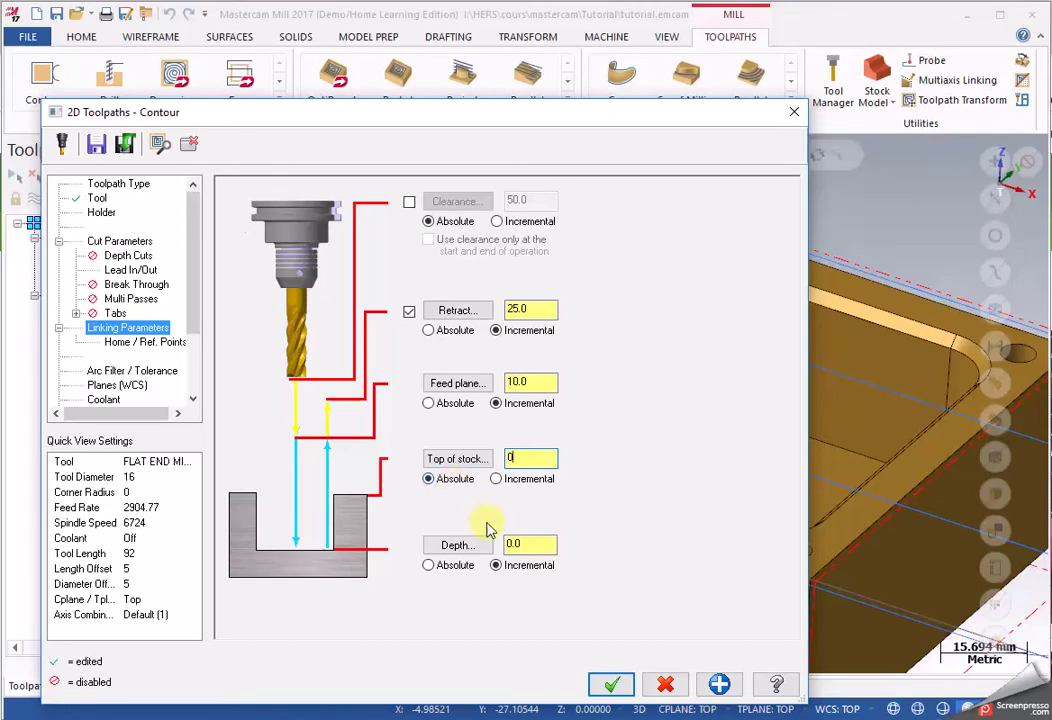
Step: Set the contour's depth to absolute, pick it from the block's bottom corner, adjust it to -40.1 and generate the toolpath
click(456, 566)
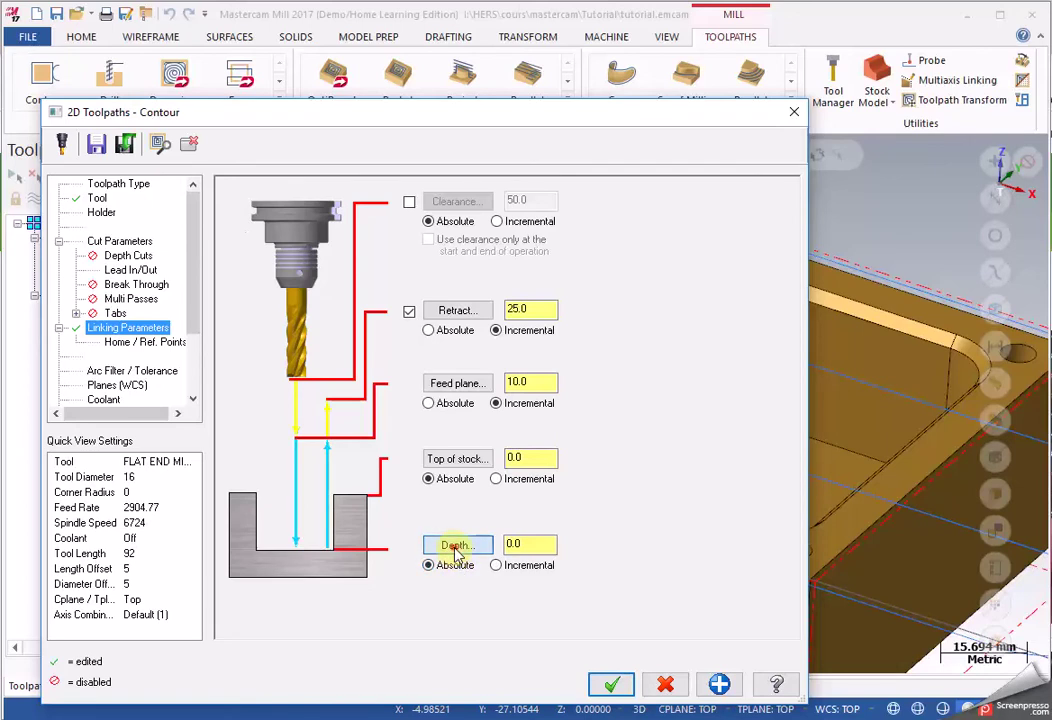
click(456, 546)
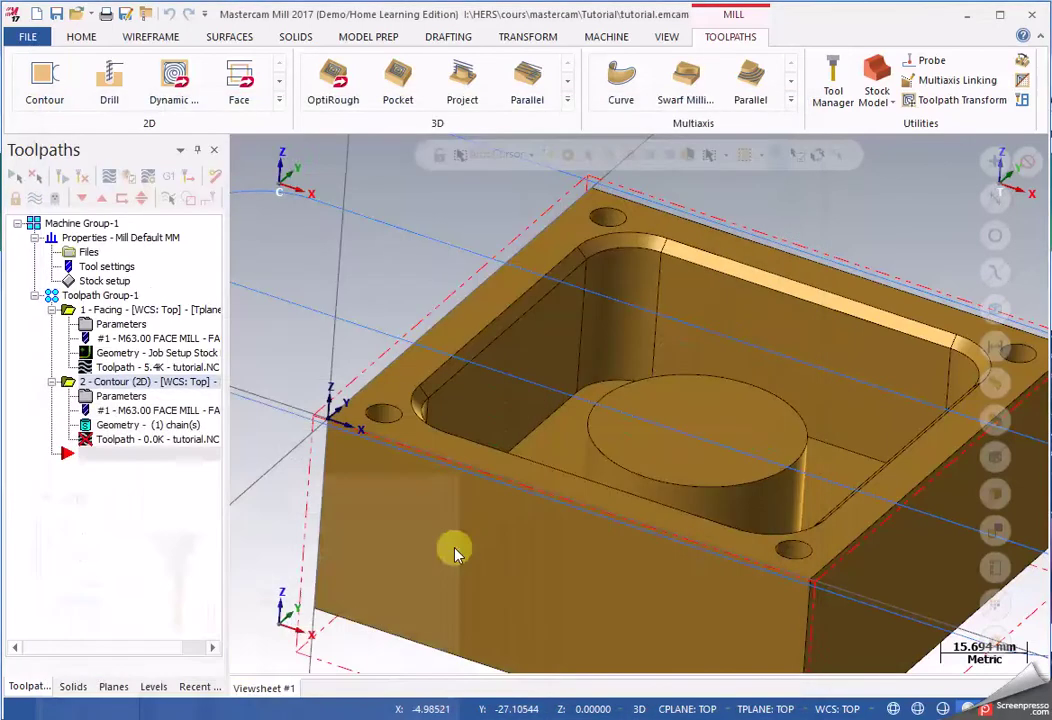
click(320, 613)
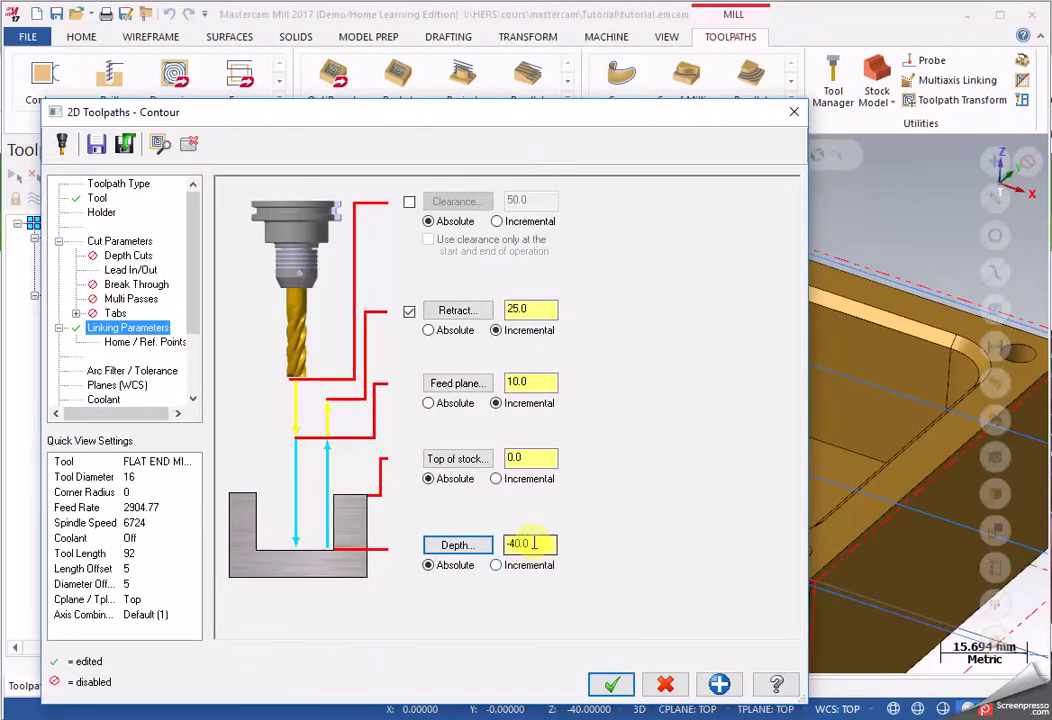
click(536, 544)
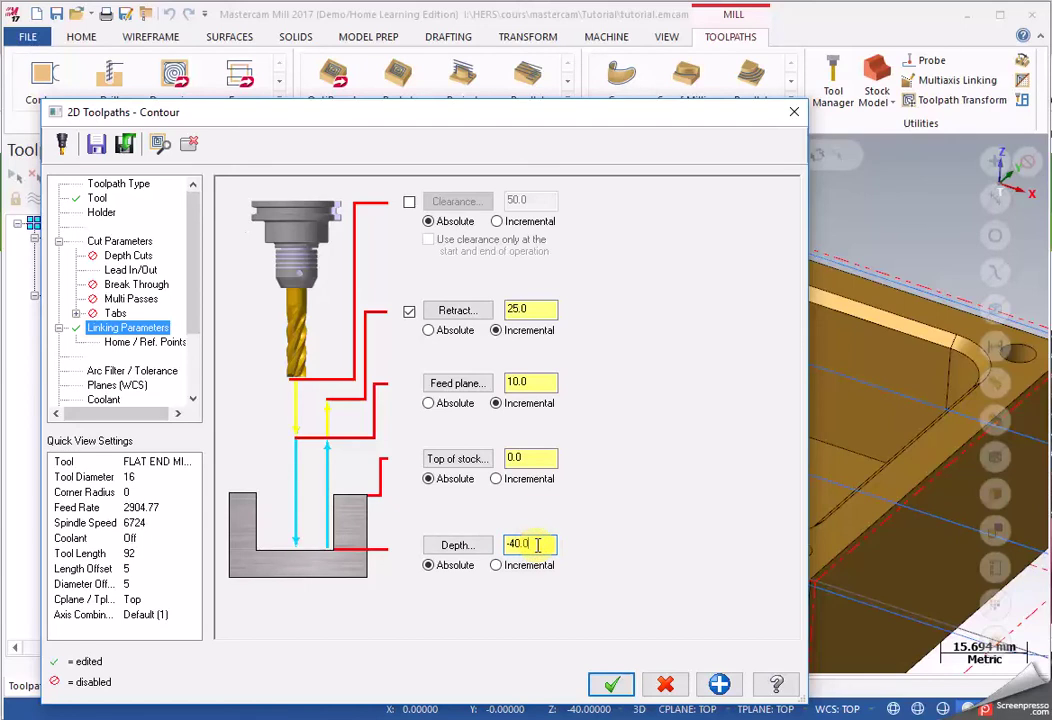
text(.1)
click(608, 684)
Step: Hide the facing operation's toolpath in the graphics view
scroll(587, 541, down, 4)
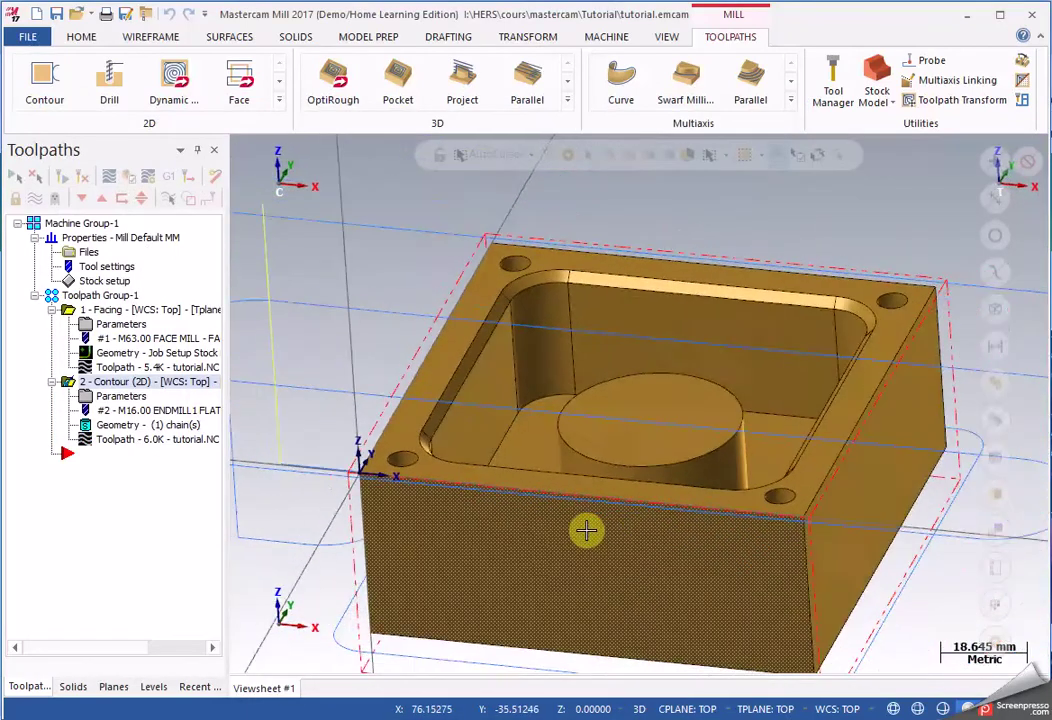
middle_drag(585, 531, 737, 632)
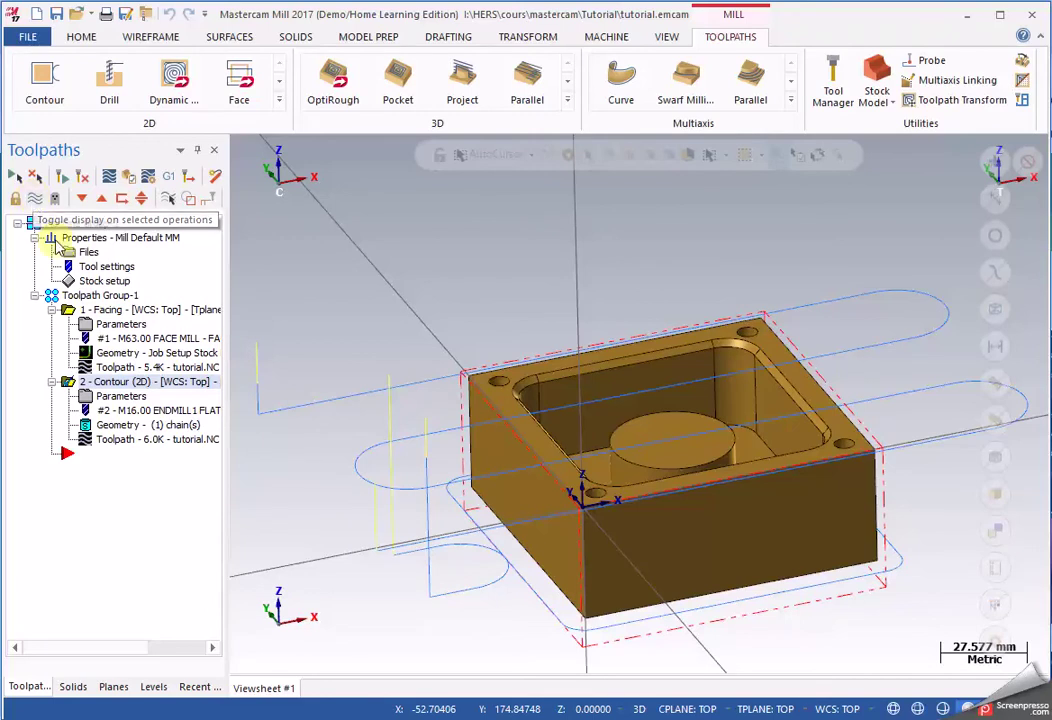
click(70, 316)
click(35, 197)
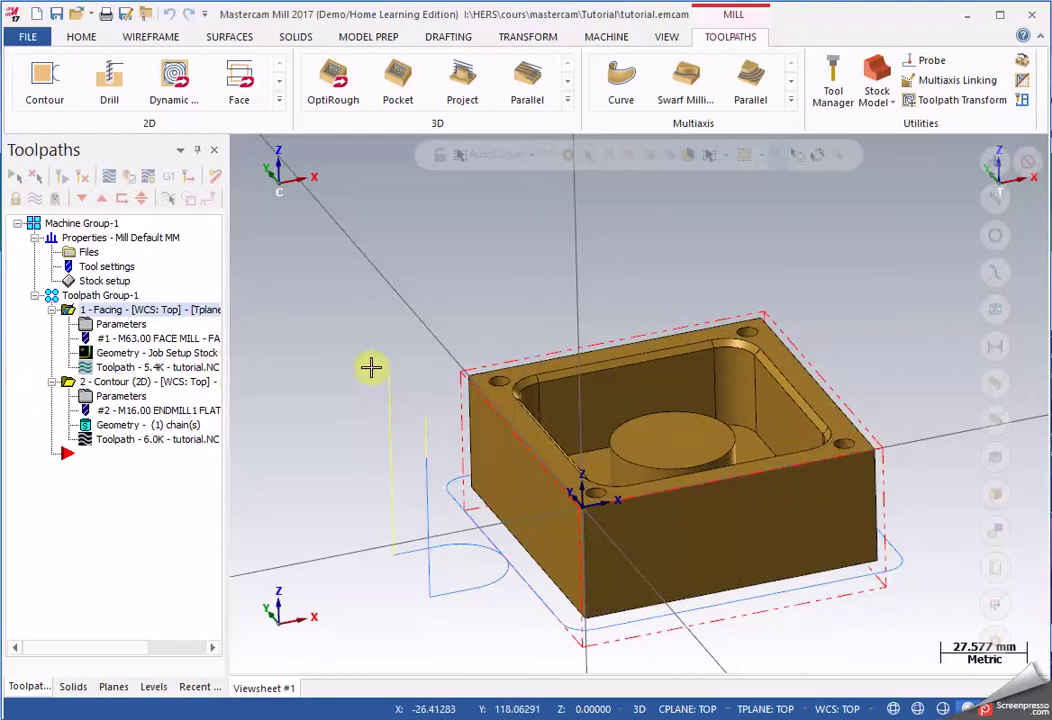
Step: Backplot the 2D contour operation, stepping through the tool's entry, pass around the block and exit
click(100, 382)
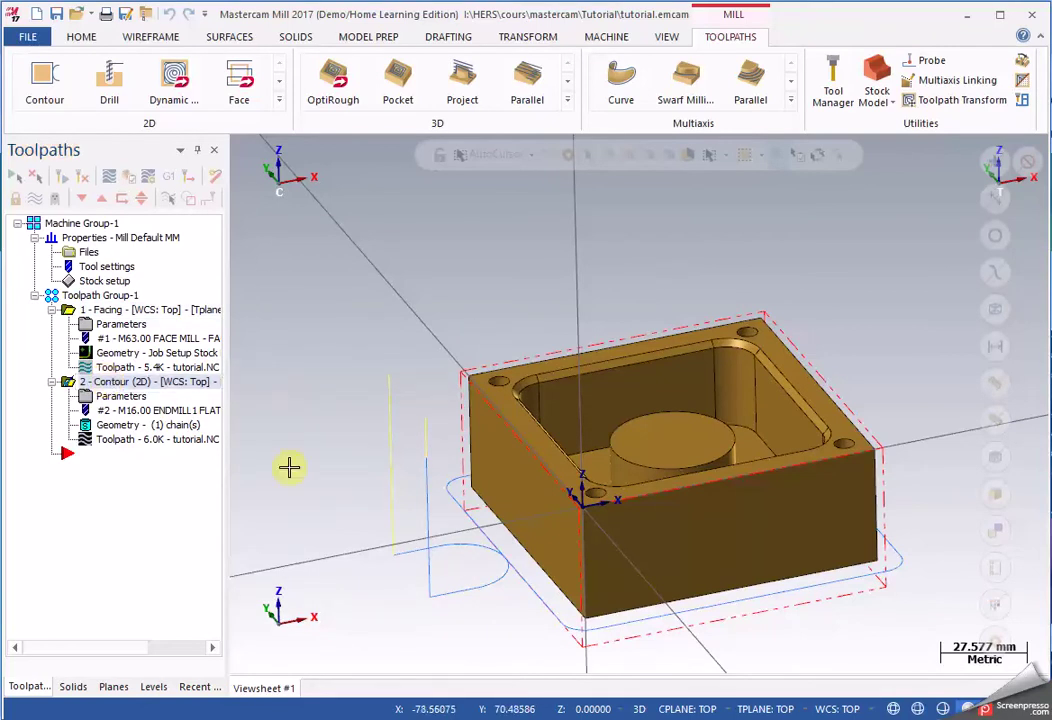
scroll(505, 615, down, 1)
scroll(490, 610, up, 6)
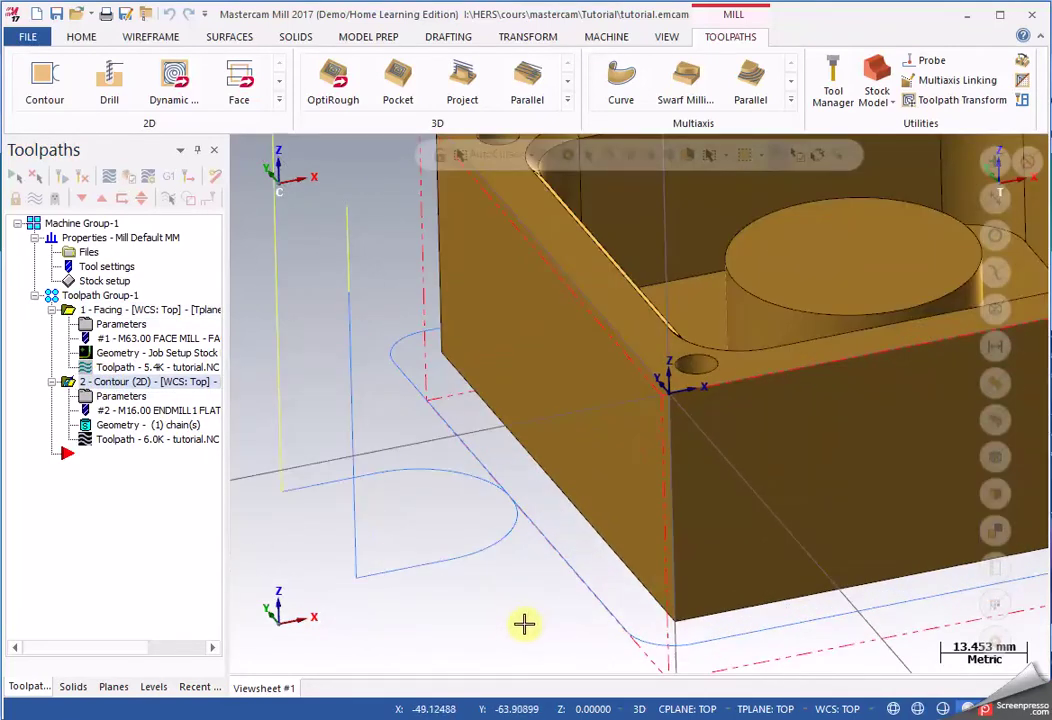
middle_drag(730, 438, 676, 386)
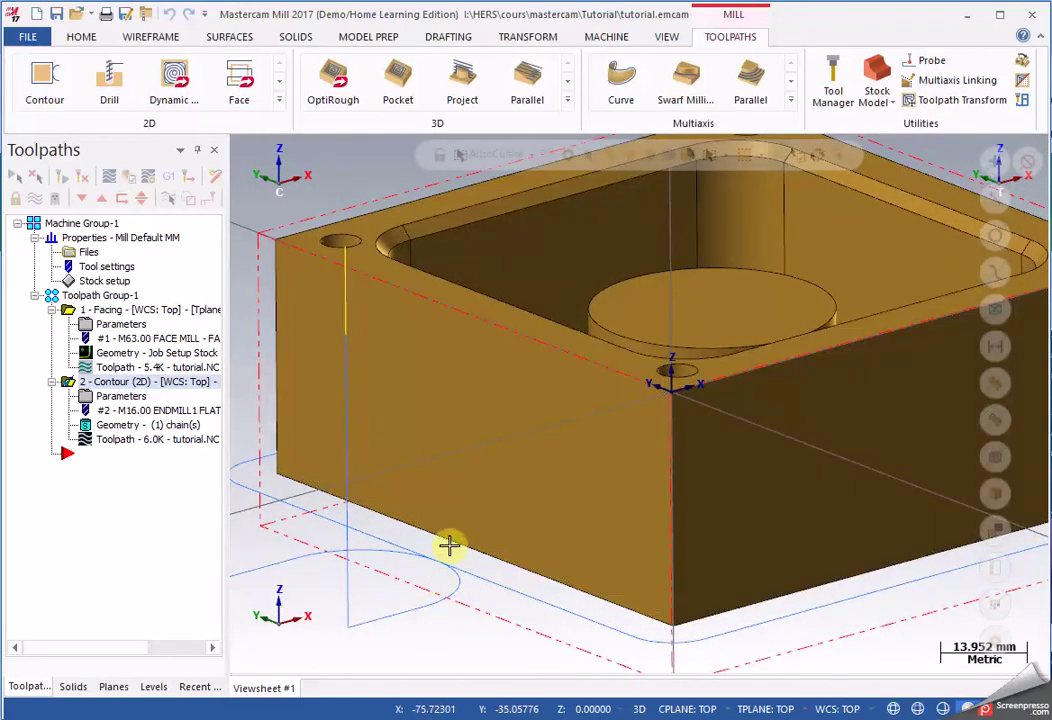
scroll(455, 565, down, 2)
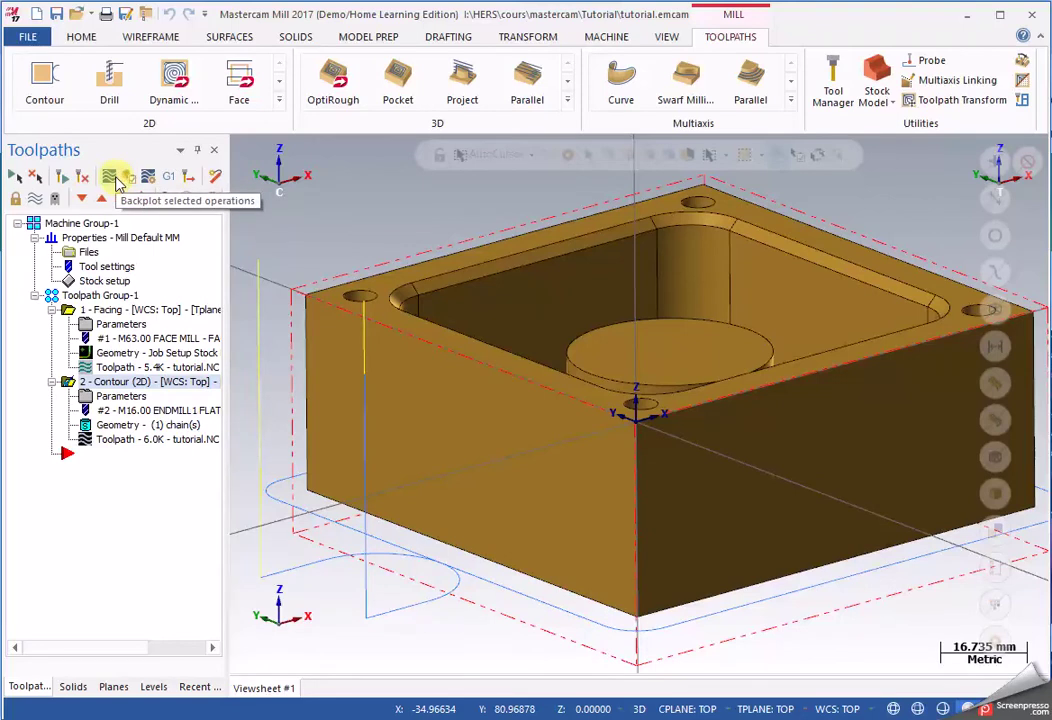
click(116, 179)
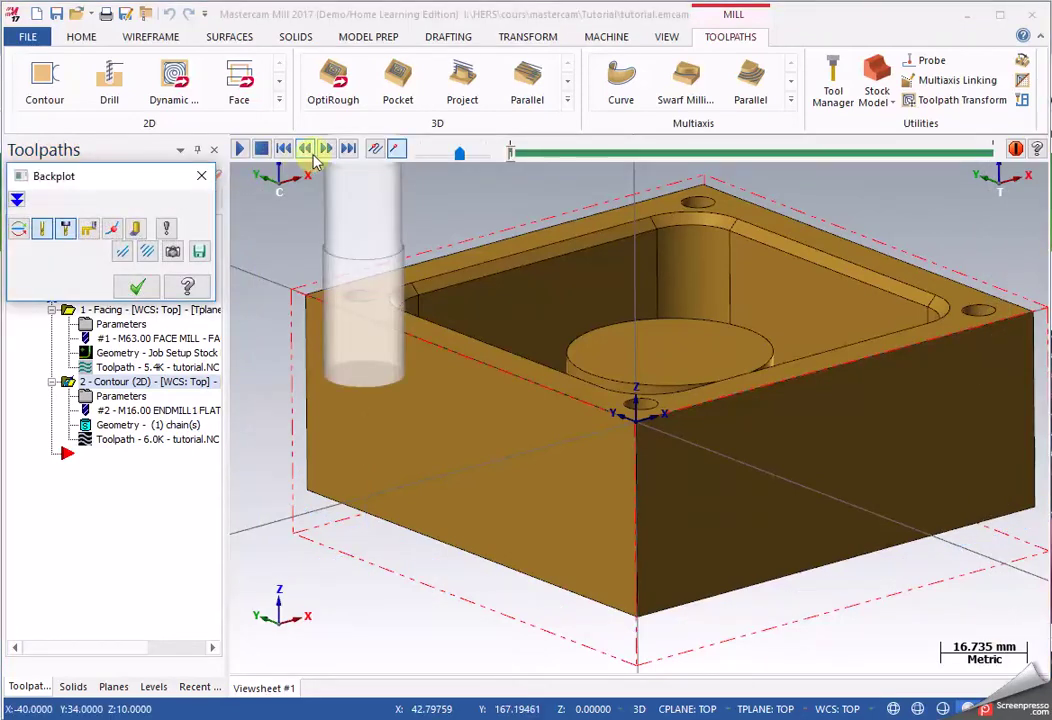
click(327, 149)
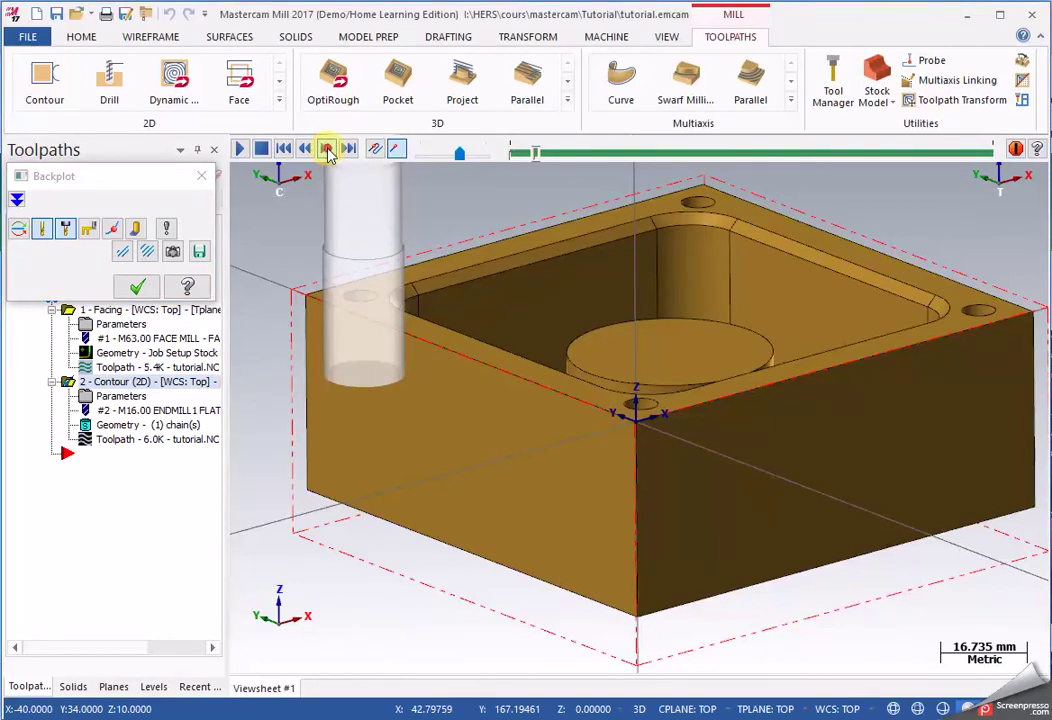
click(327, 149)
click(327, 149)
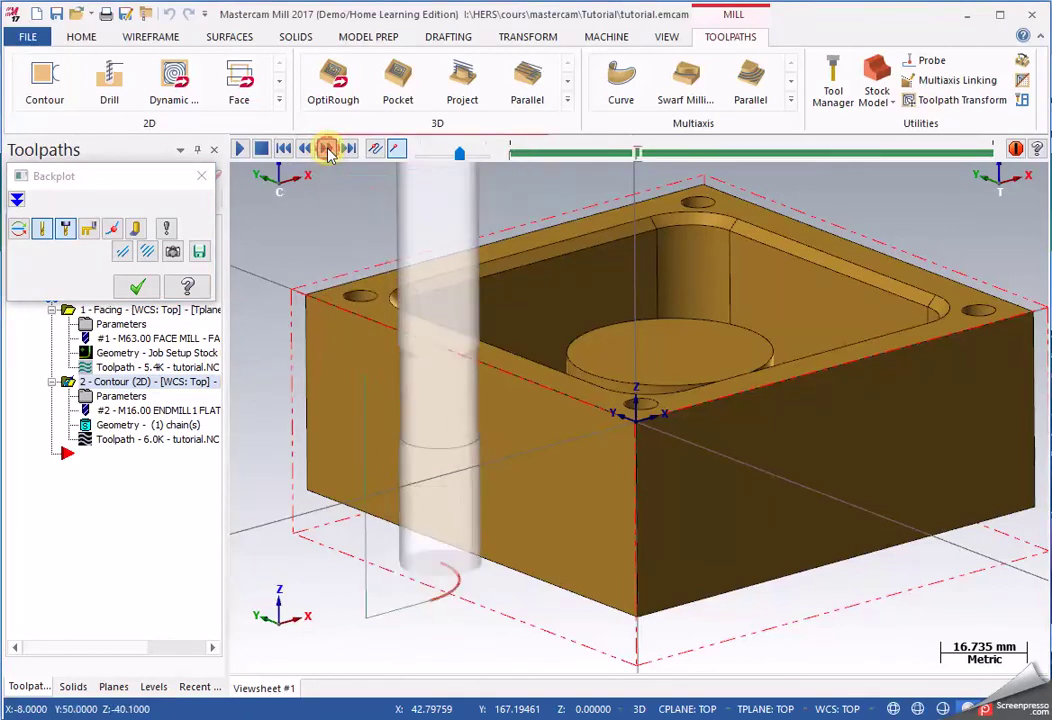
click(327, 149)
click(327, 149)
click(327, 149)
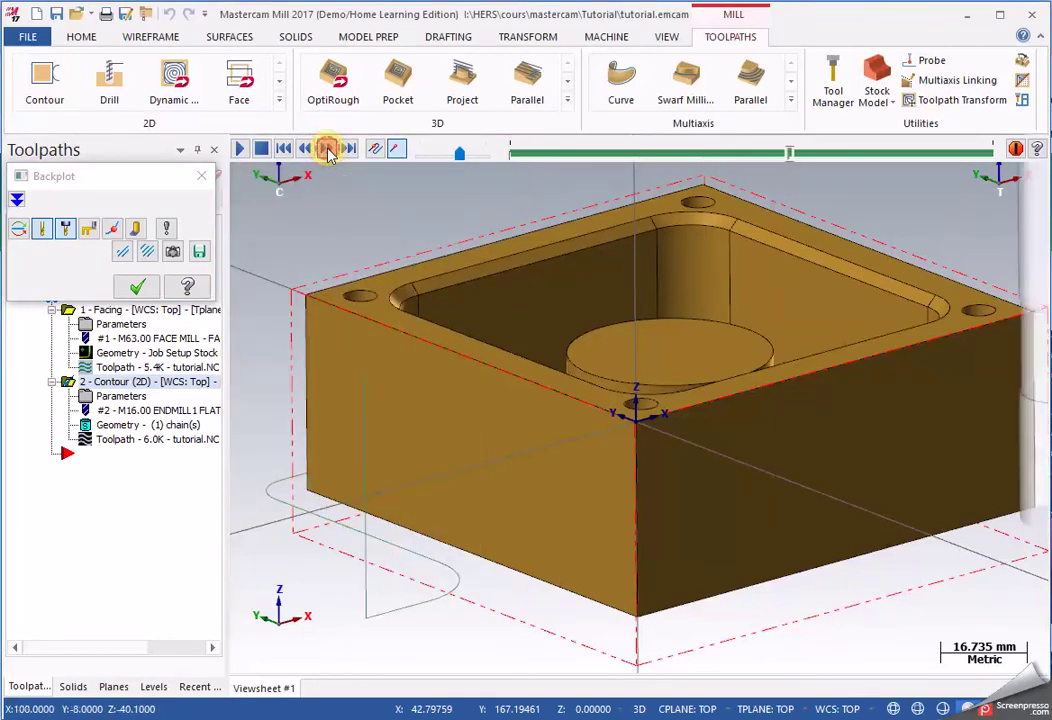
click(327, 149)
click(327, 149)
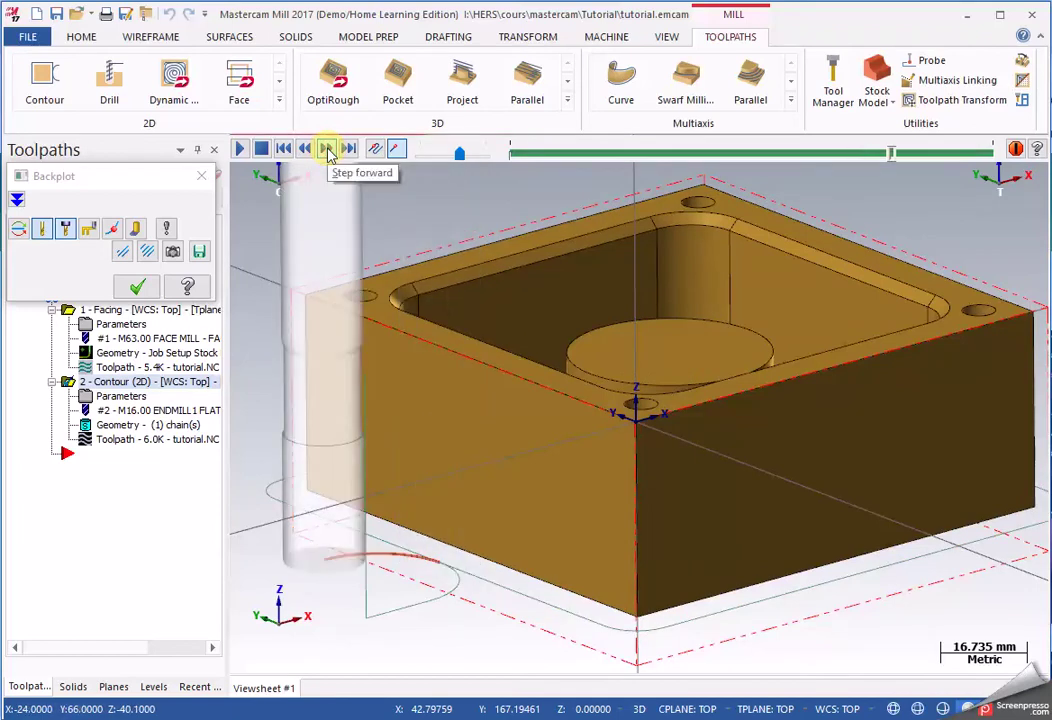
click(327, 149)
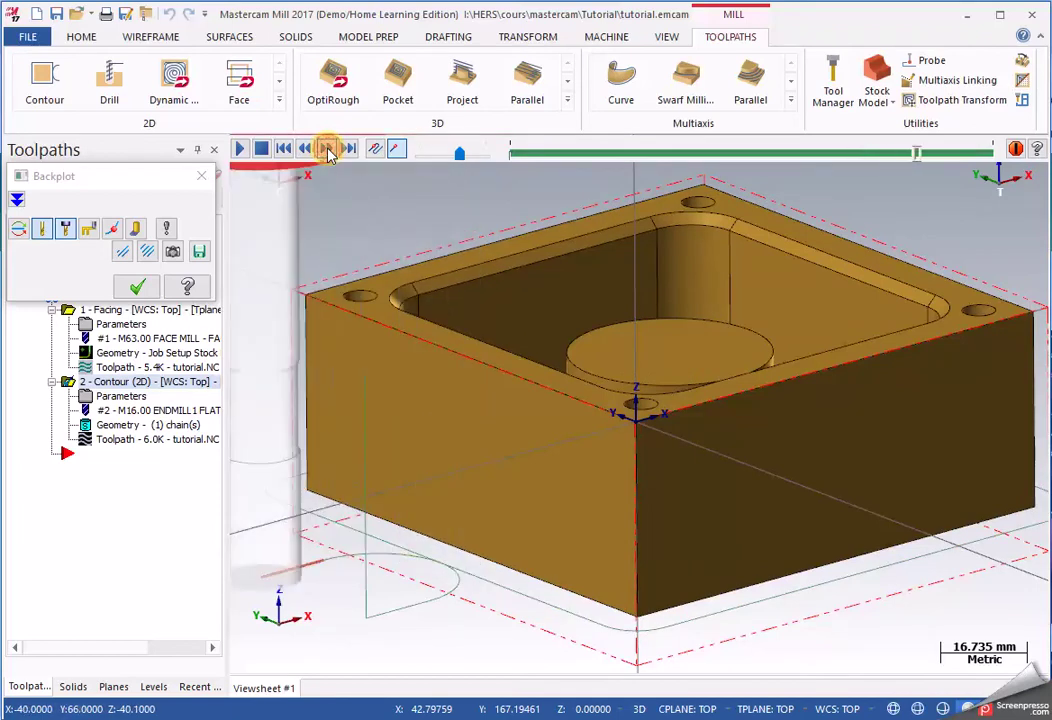
click(201, 175)
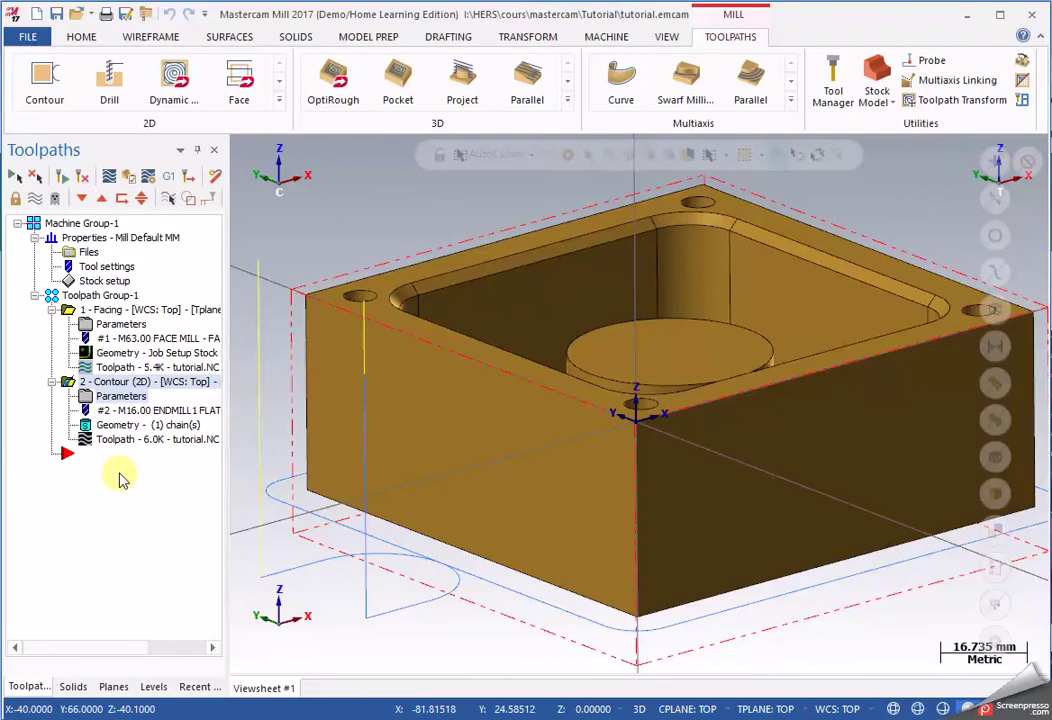
Step: Review the contour's lead in/out settings for the tangent line length, arc radius and sweep
click(90, 311)
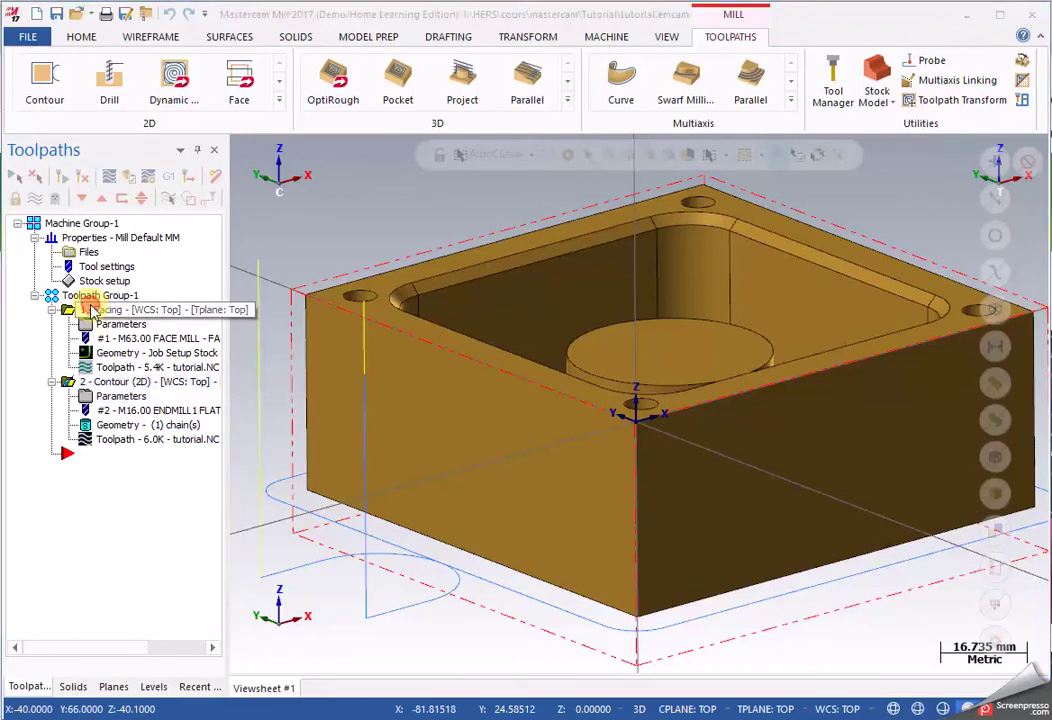
click(90, 396)
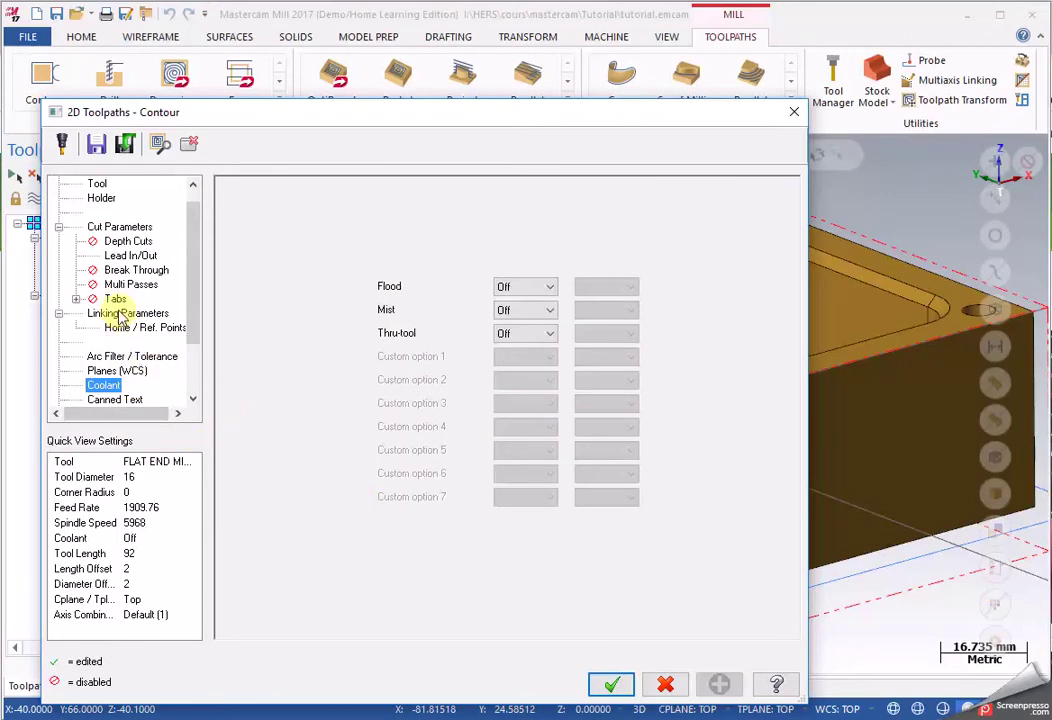
click(128, 256)
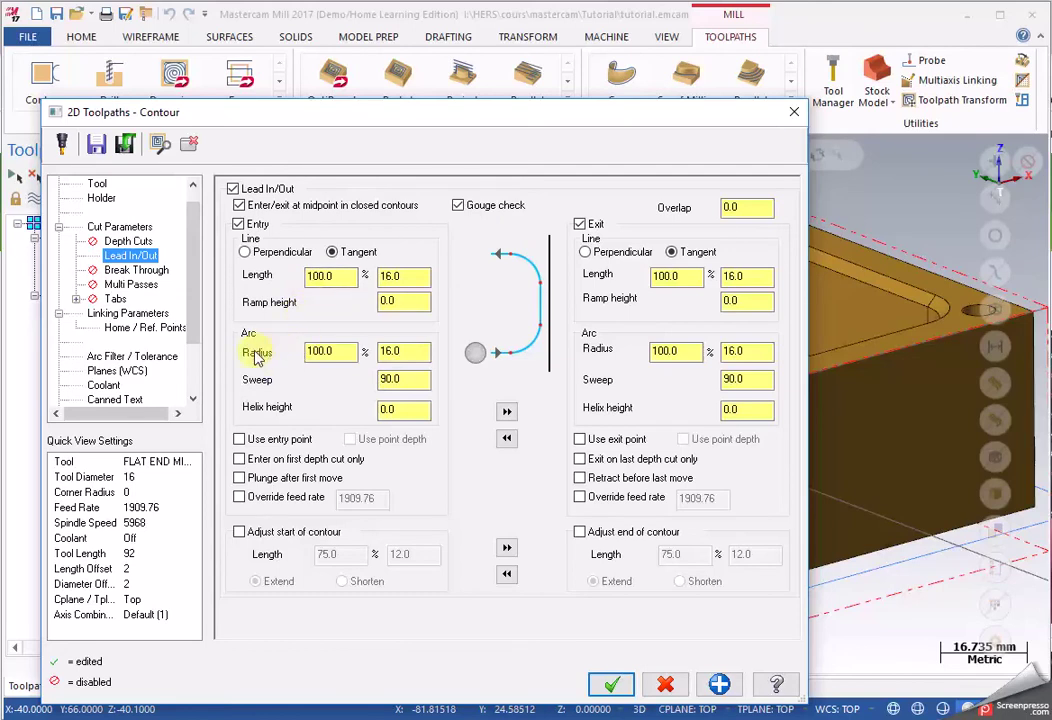
click(394, 379)
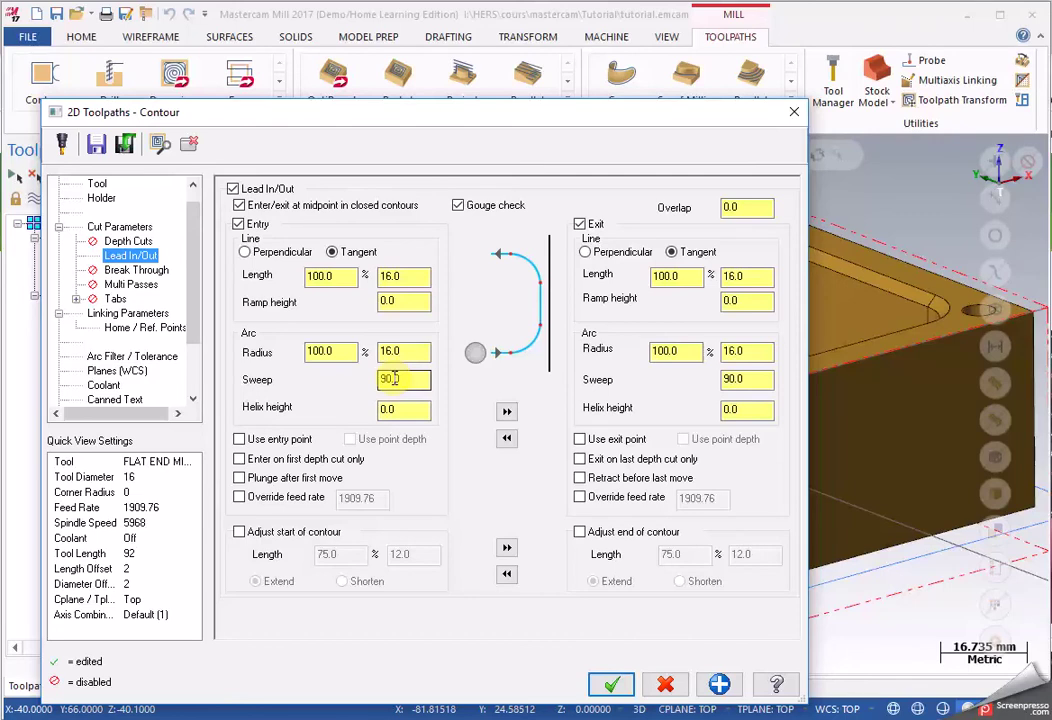
click(406, 356)
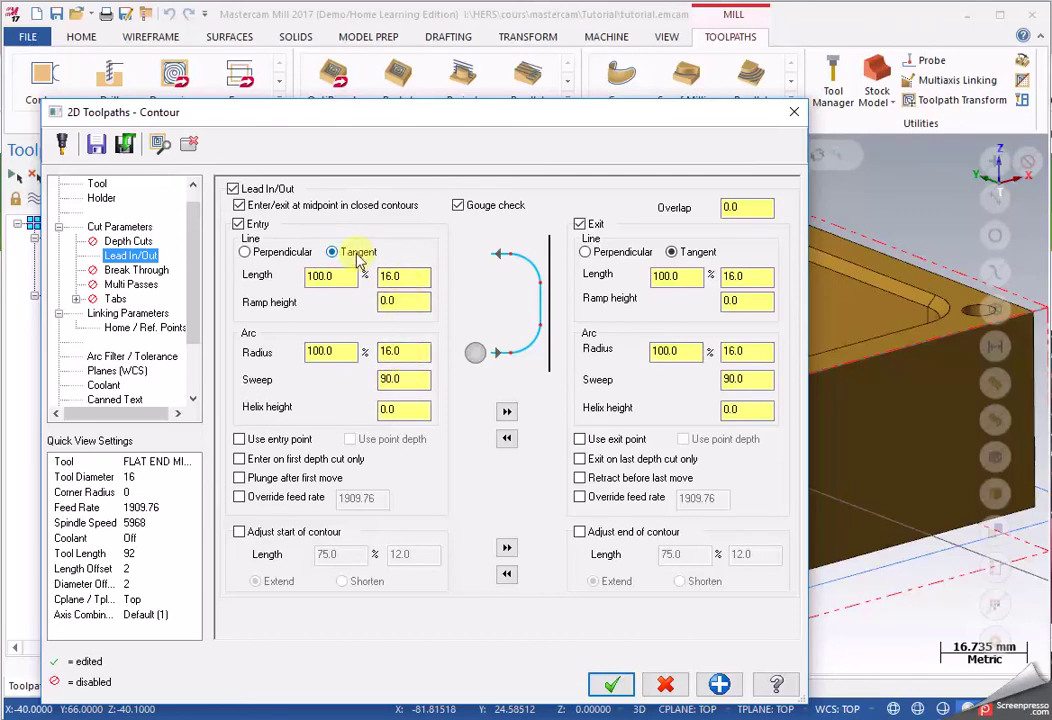
click(609, 684)
click(80, 176)
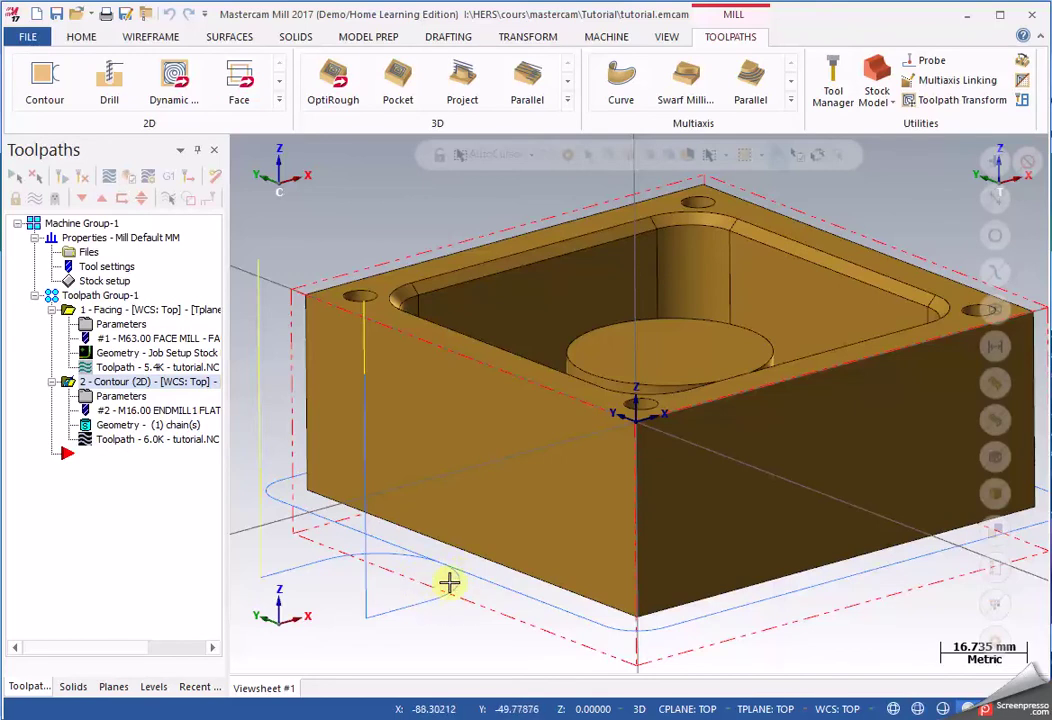
Step: Disable entering and exiting at the midpoint of closed contours in the contour's lead in/out settings and regenerate the toolpath
click(122, 396)
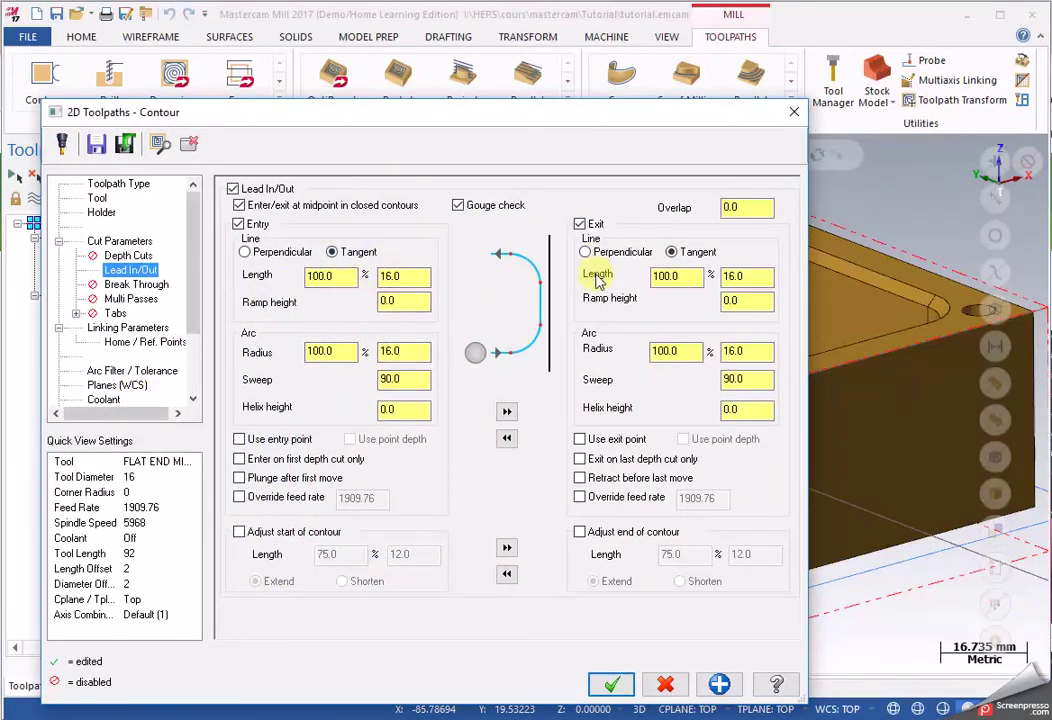
click(328, 206)
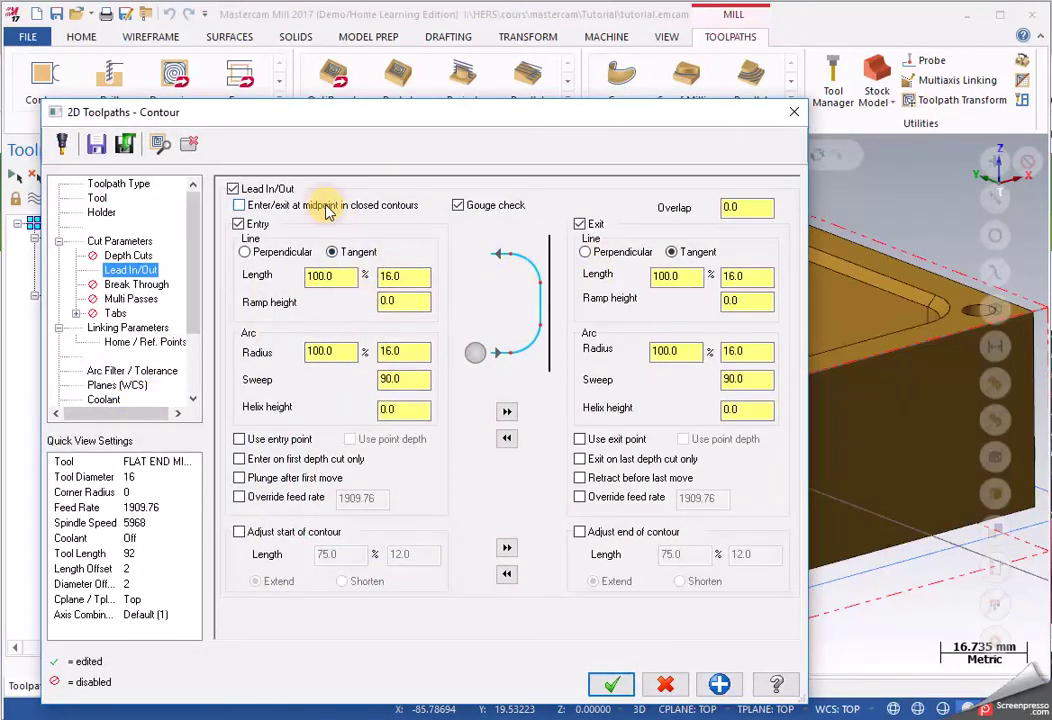
click(628, 684)
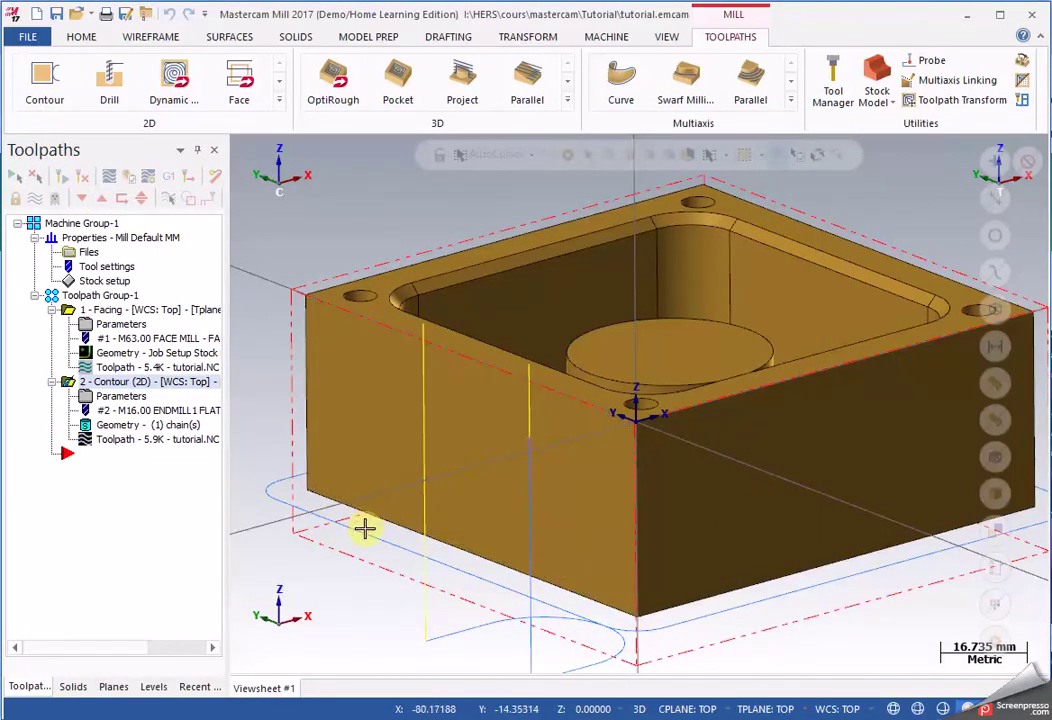
Step: Enable depth cuts for the contour with a max rough step of 10 and the tool kept down, and regenerate the toolpath
scroll(367, 528, down, 1)
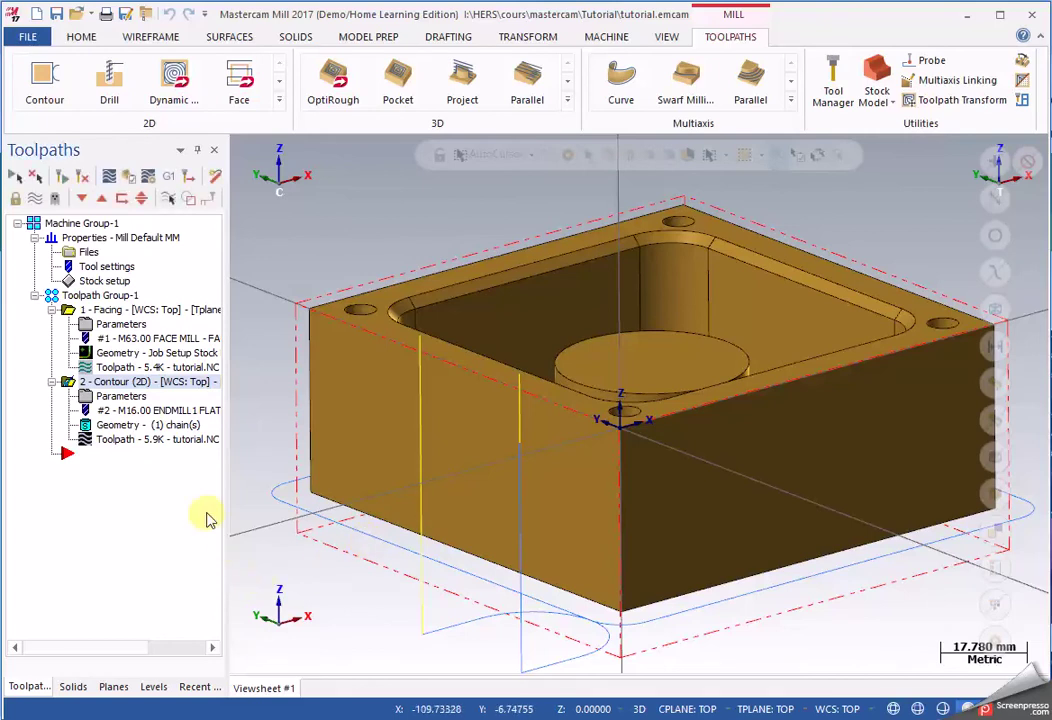
click(126, 398)
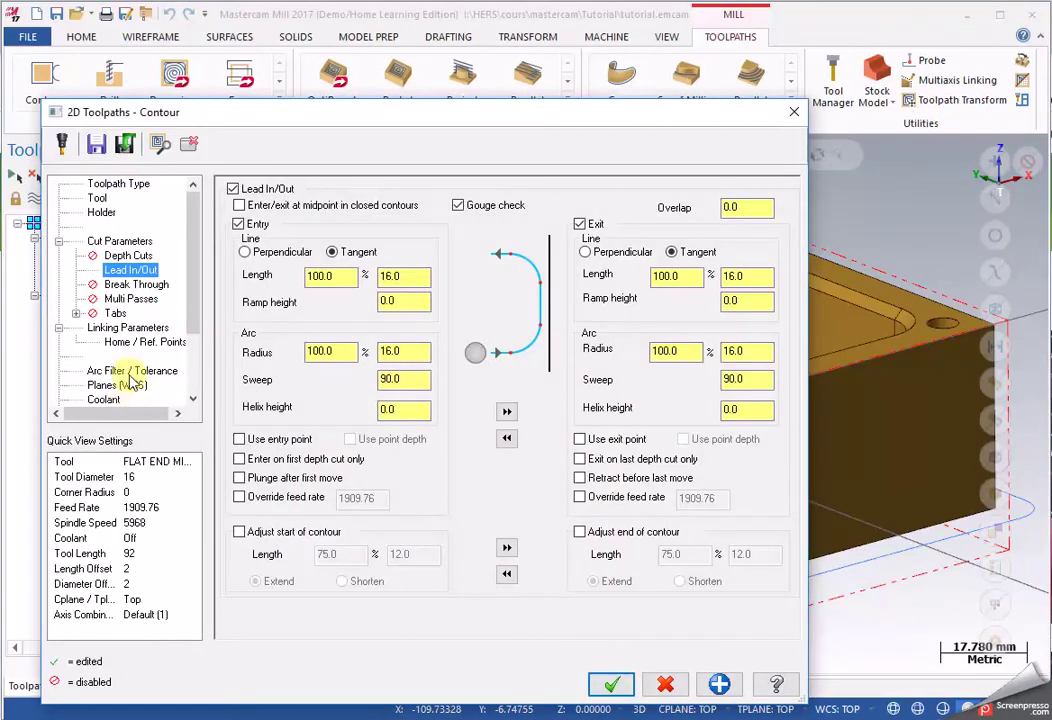
click(120, 257)
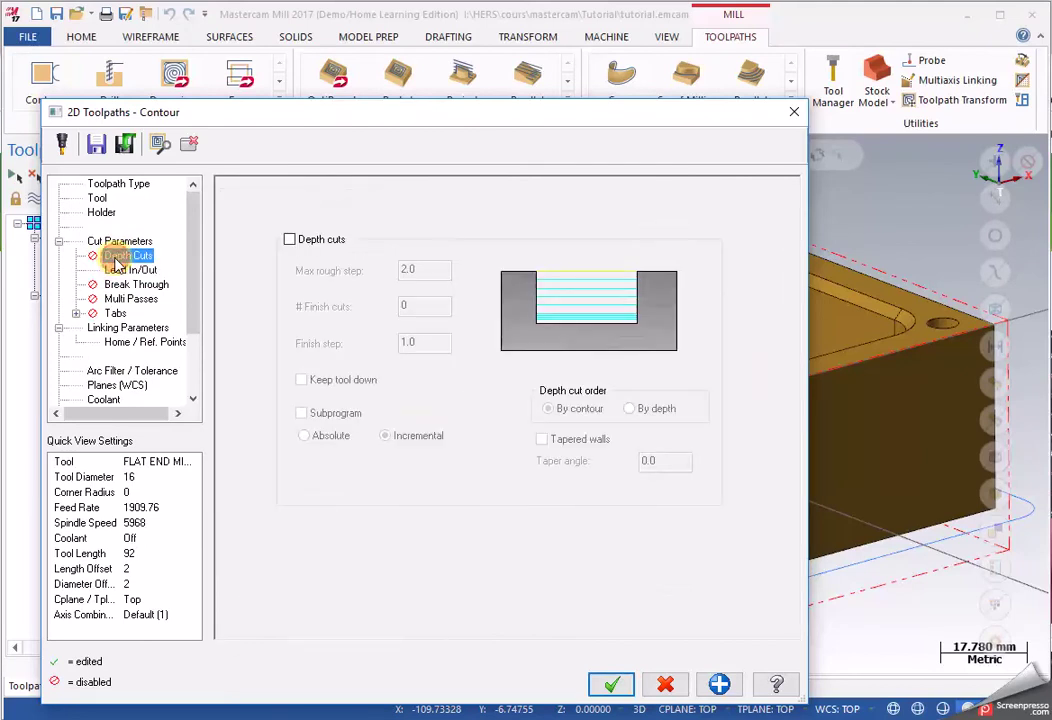
click(300, 242)
drag(432, 268, 384, 271)
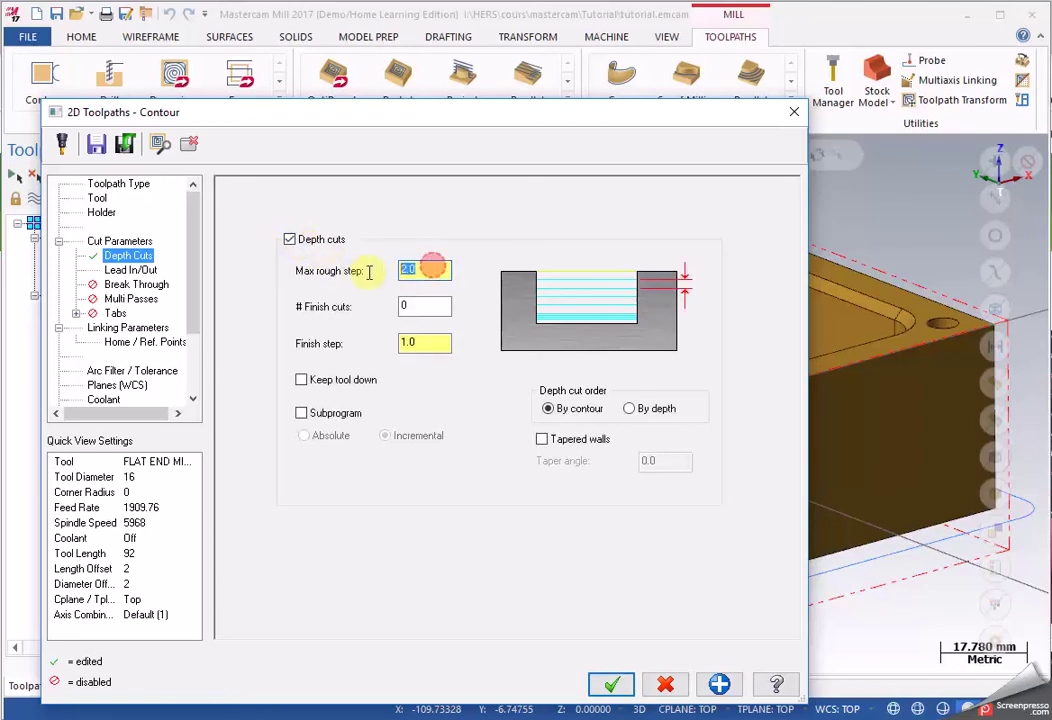
text(10)
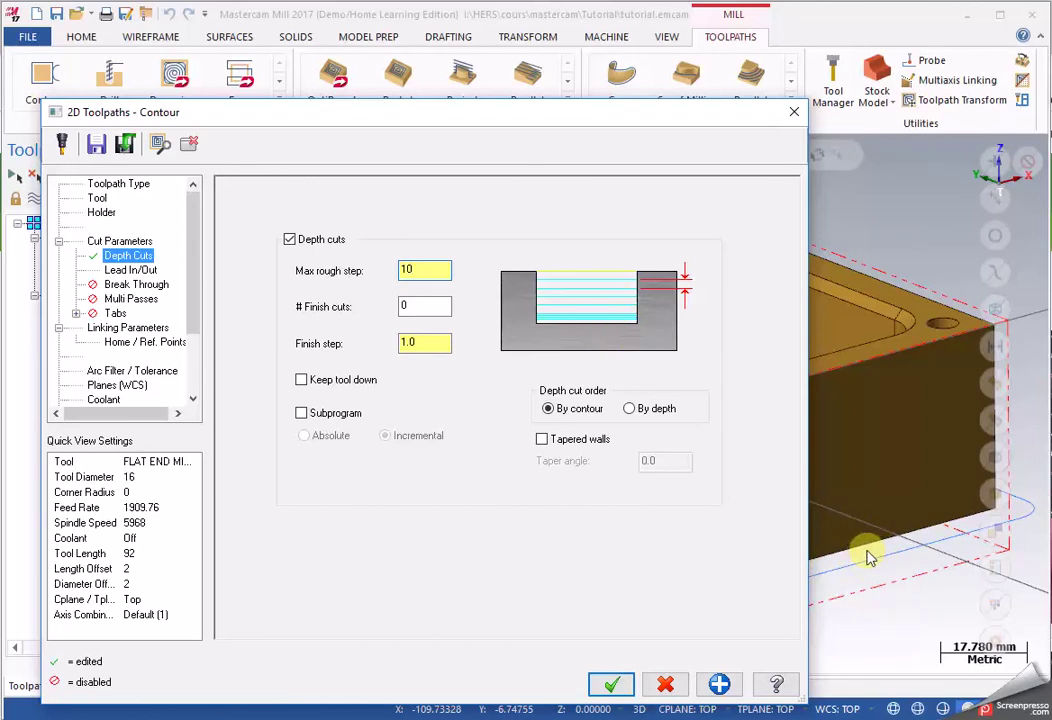
click(367, 389)
click(617, 684)
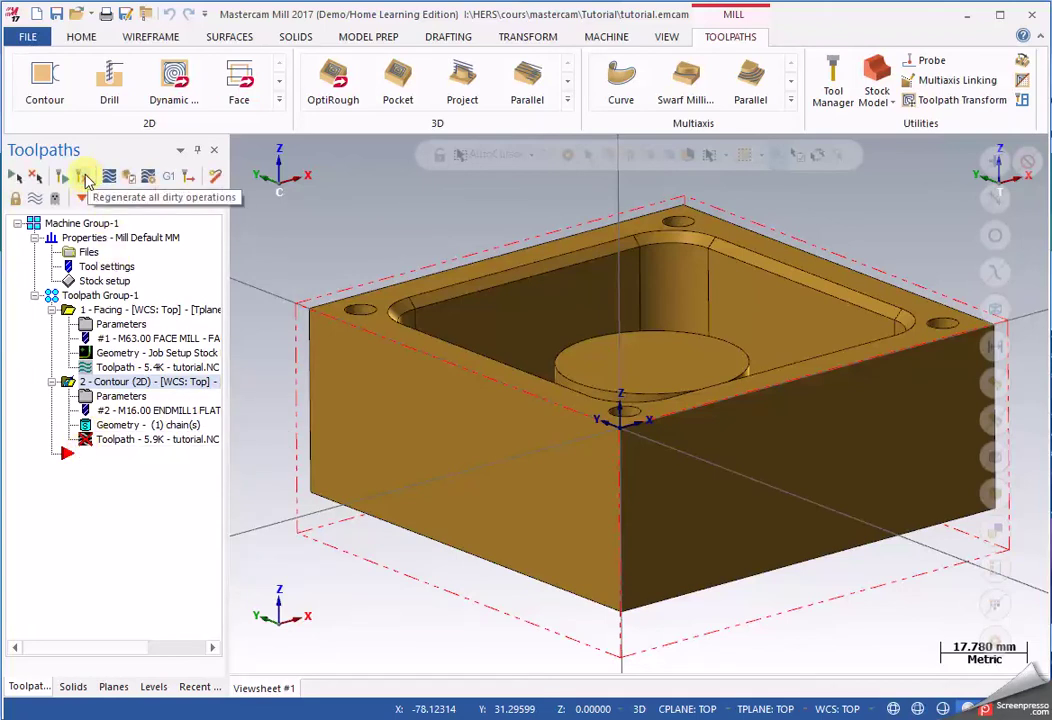
click(86, 178)
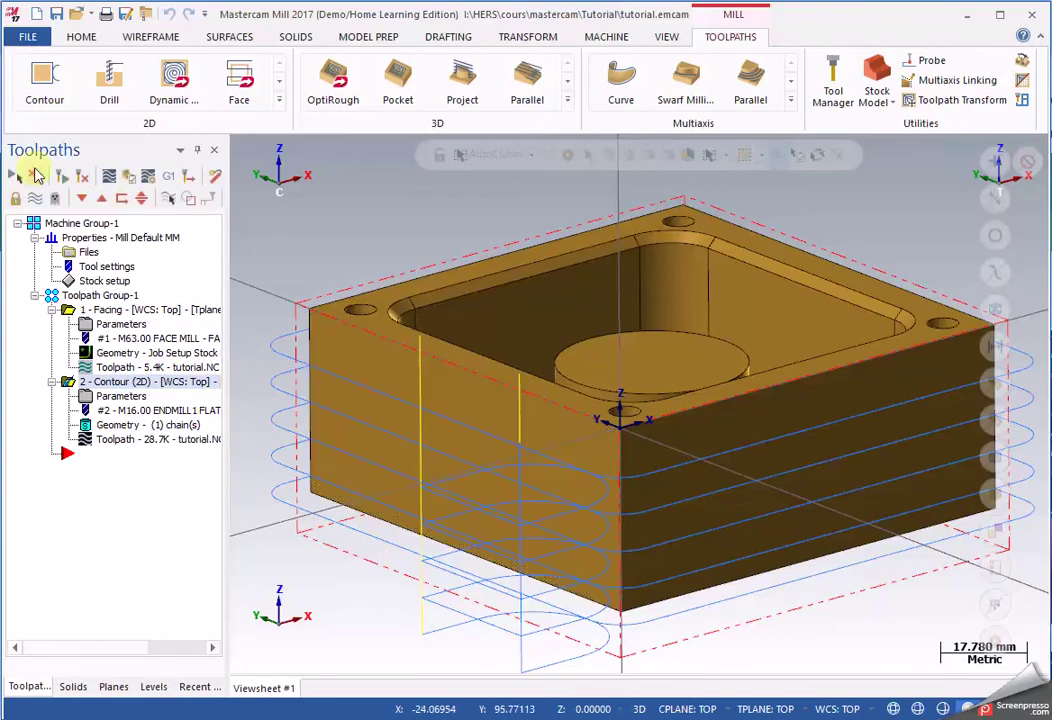
Step: Backplot the contour operation and step the tool down to its first cutting depth to check the Z position
click(110, 178)
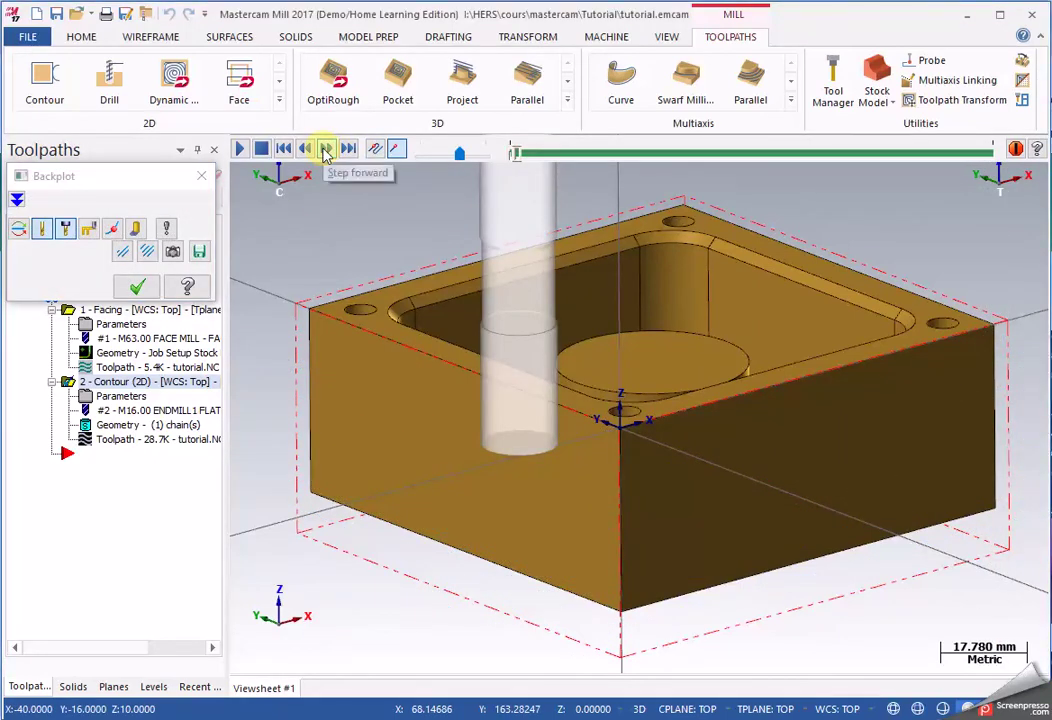
click(326, 148)
click(326, 148)
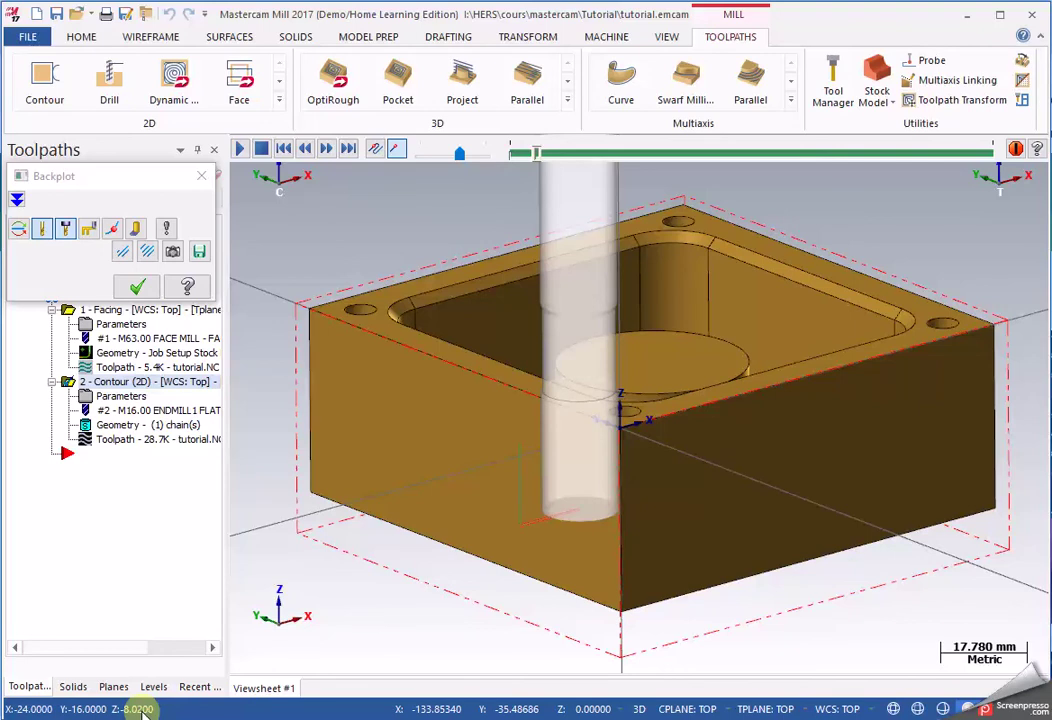
click(200, 178)
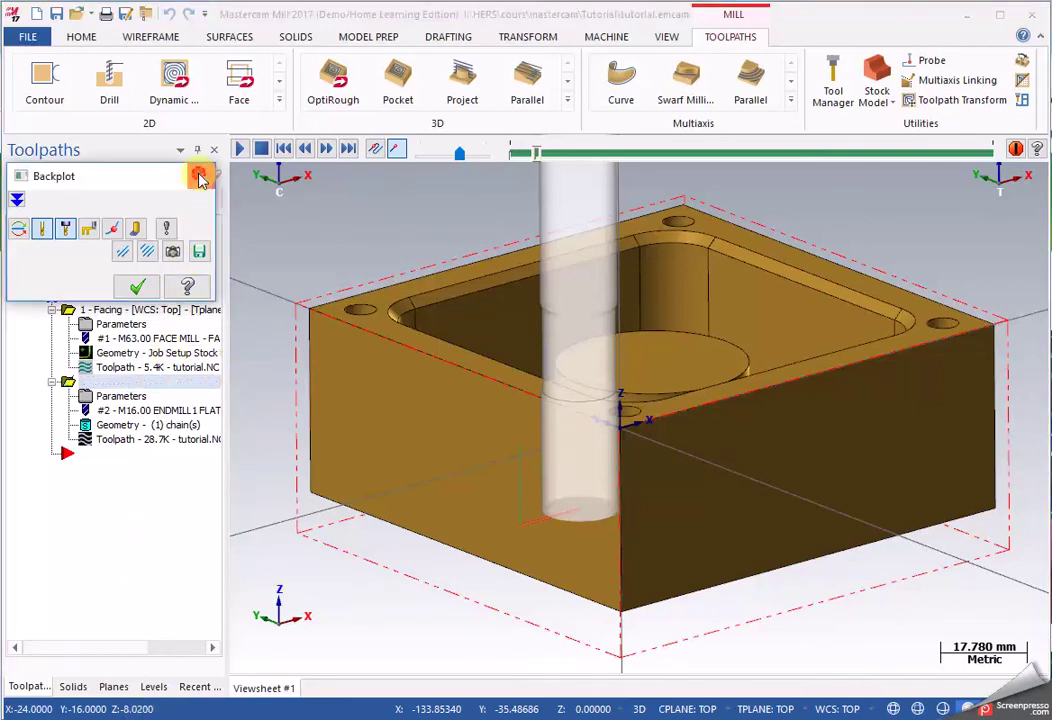
Step: Set the contour's max rough step to 10.1 in the depth cuts settings and regenerate the toolpath
click(118, 400)
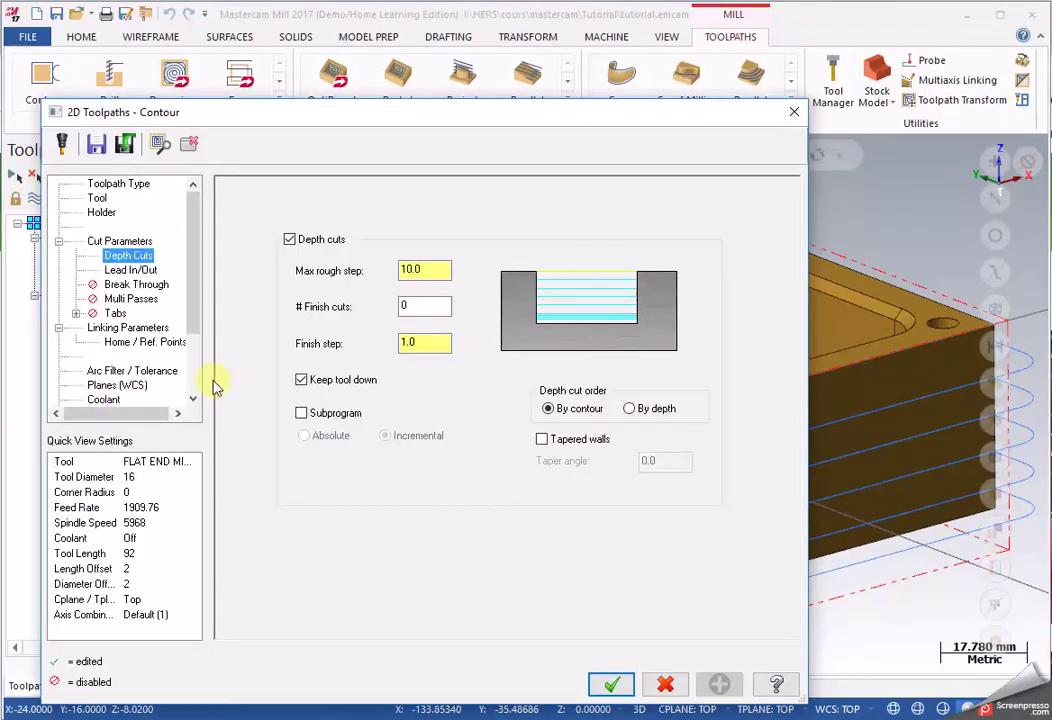
click(450, 271)
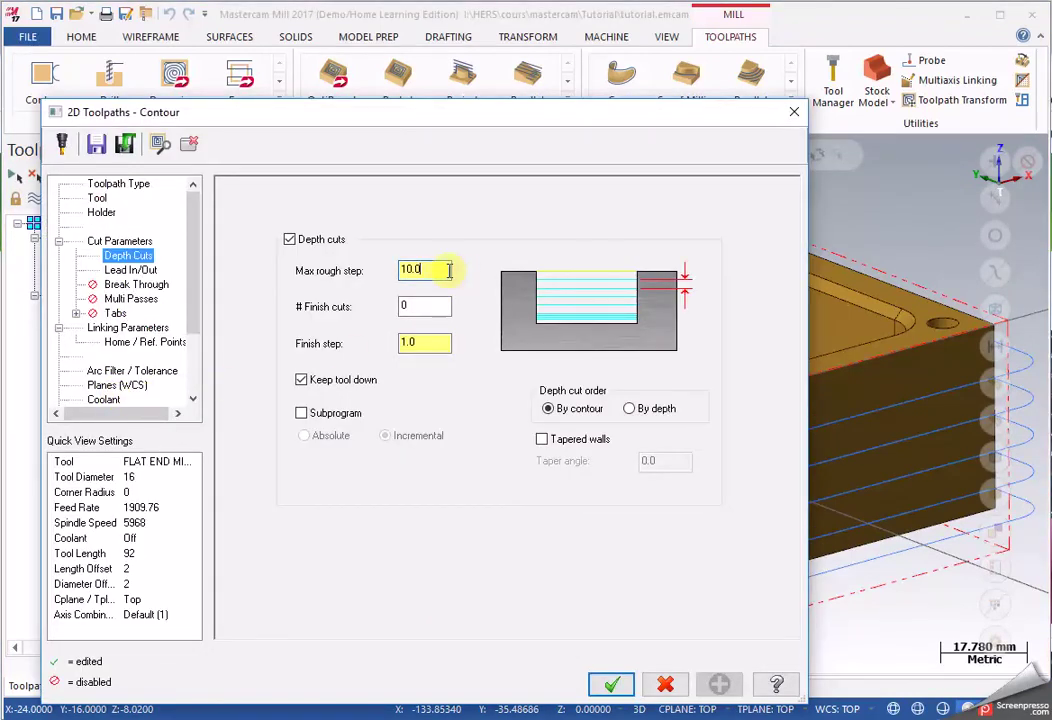
text(.1)
click(609, 684)
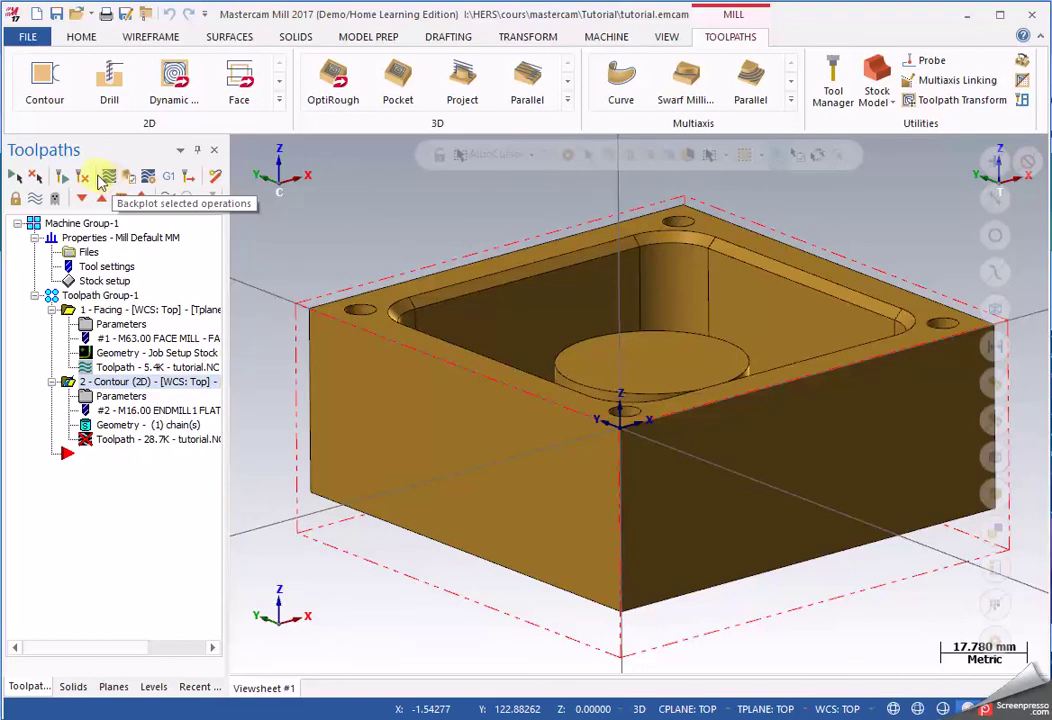
click(85, 177)
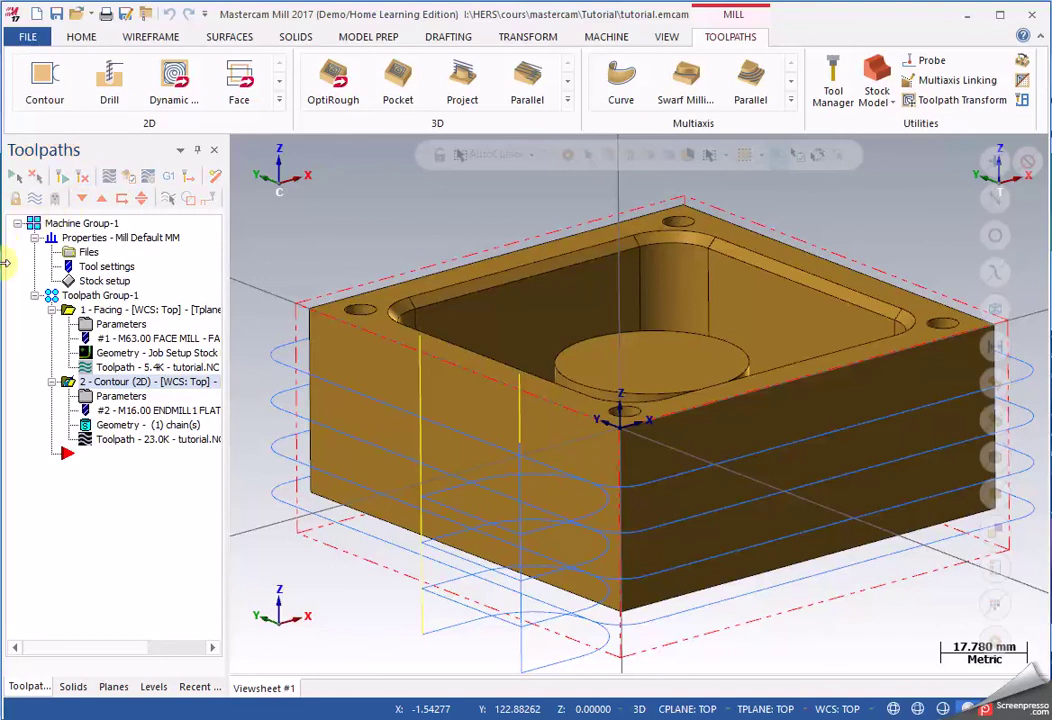
Step: Enable multi passes for the contour with 1 finish pass at a spacing of 0.2
click(104, 398)
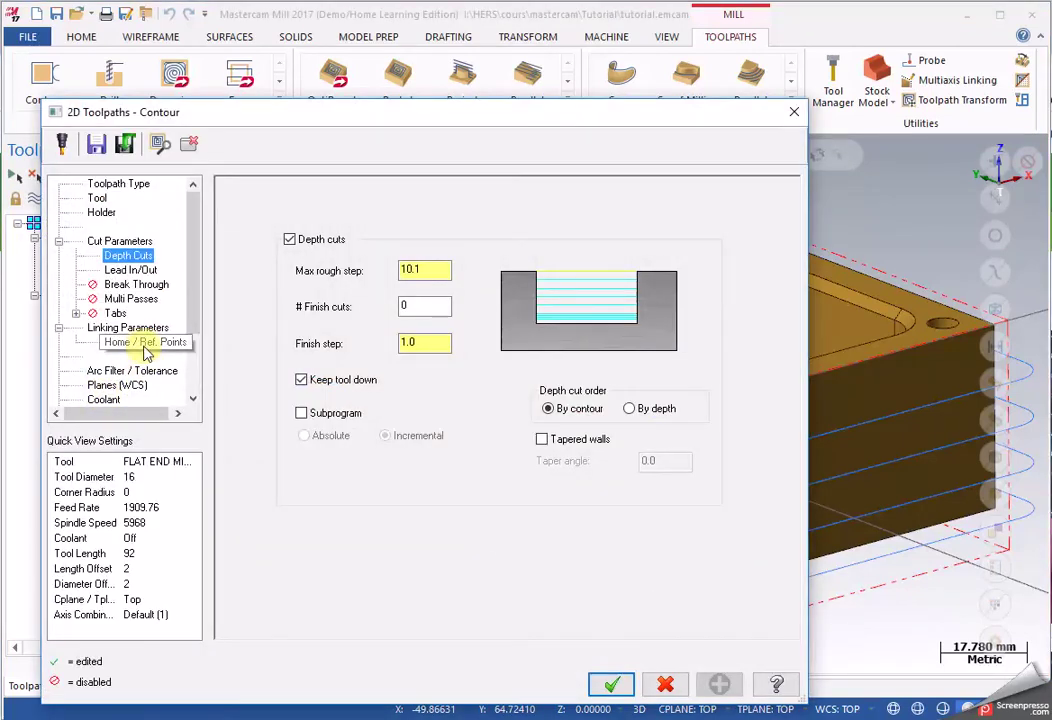
click(118, 300)
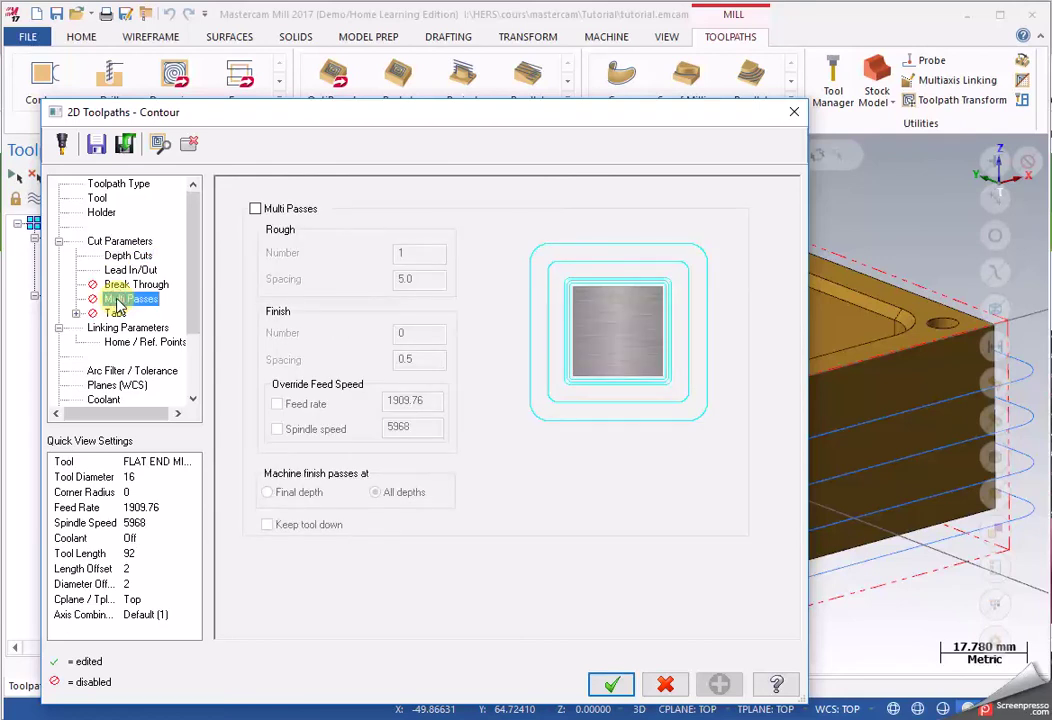
click(255, 209)
click(426, 333)
text(1)
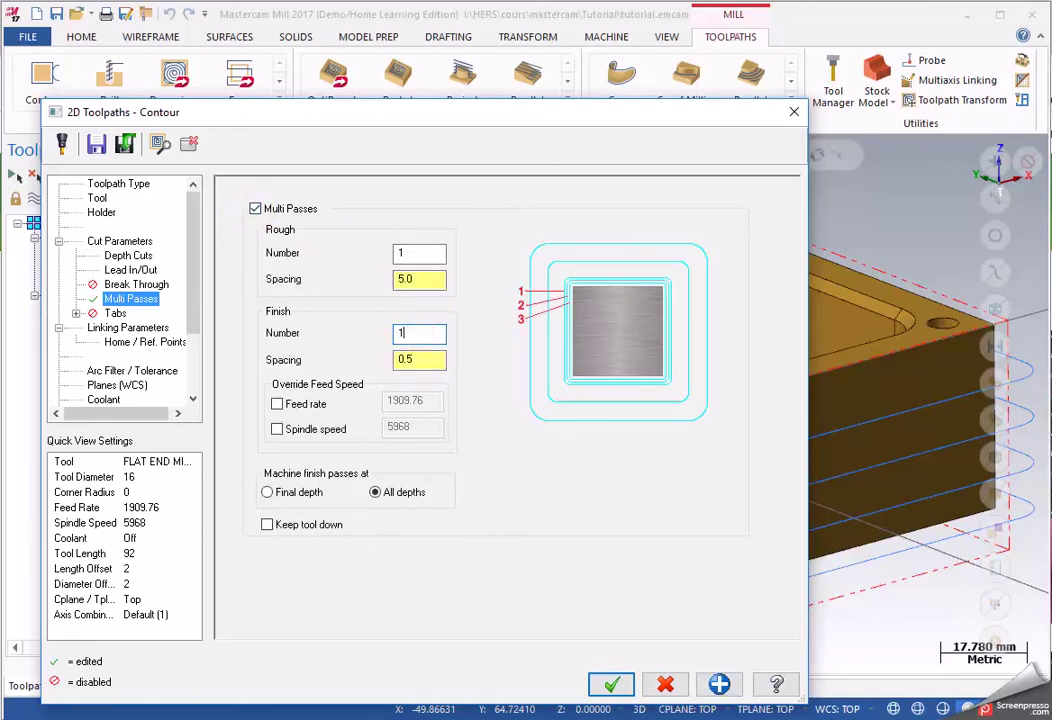
click(406, 359)
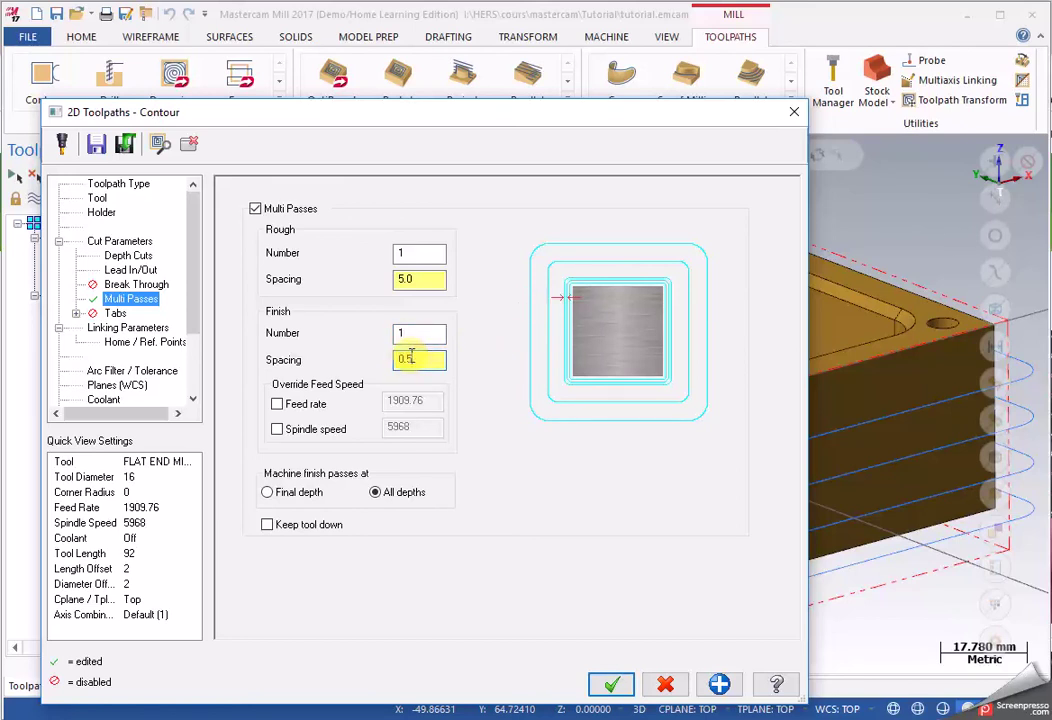
key(BackSpace)
text(2)
Step: Keep the tool down between the multi passes, machine finish passes at final depth only, and regenerate the contour toolpath
click(274, 526)
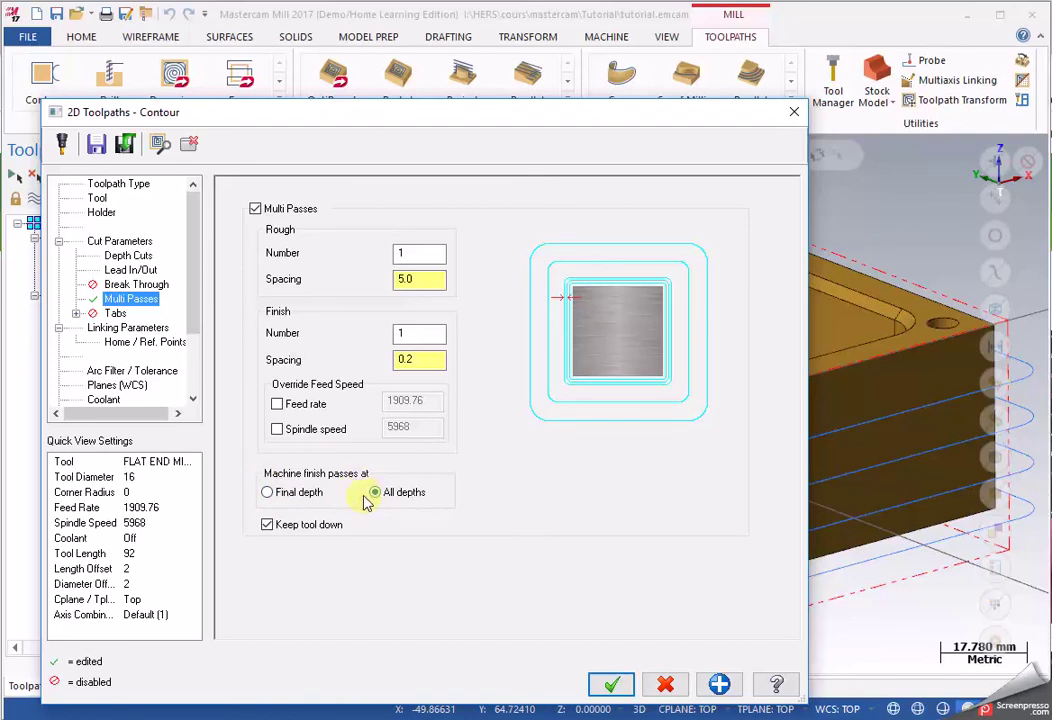
click(310, 502)
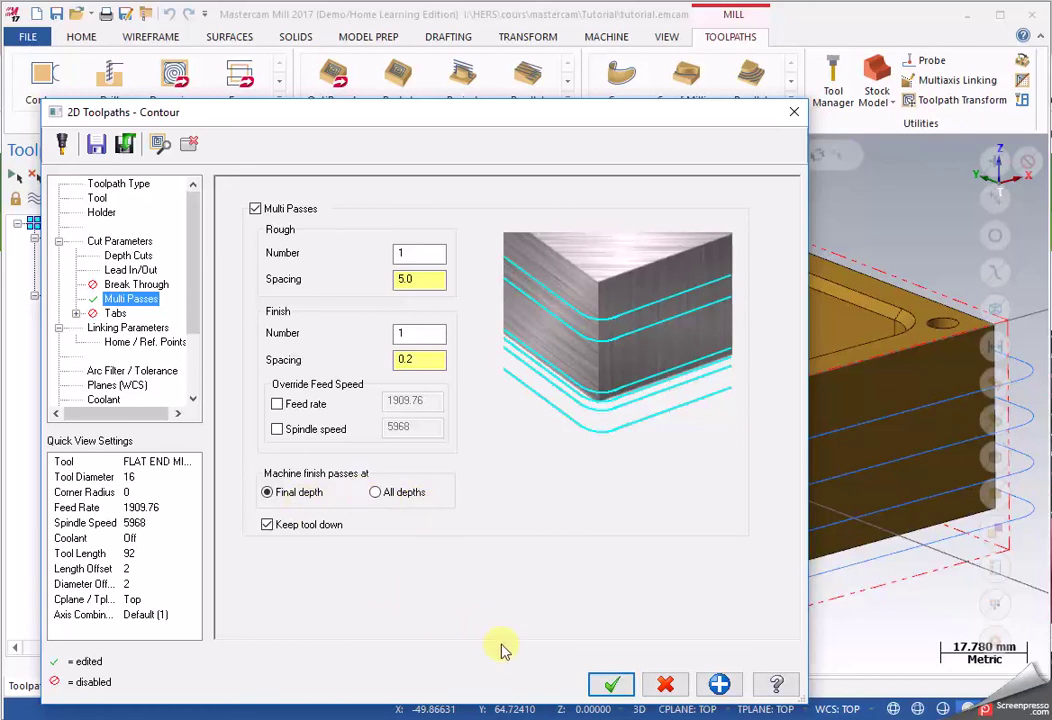
click(609, 684)
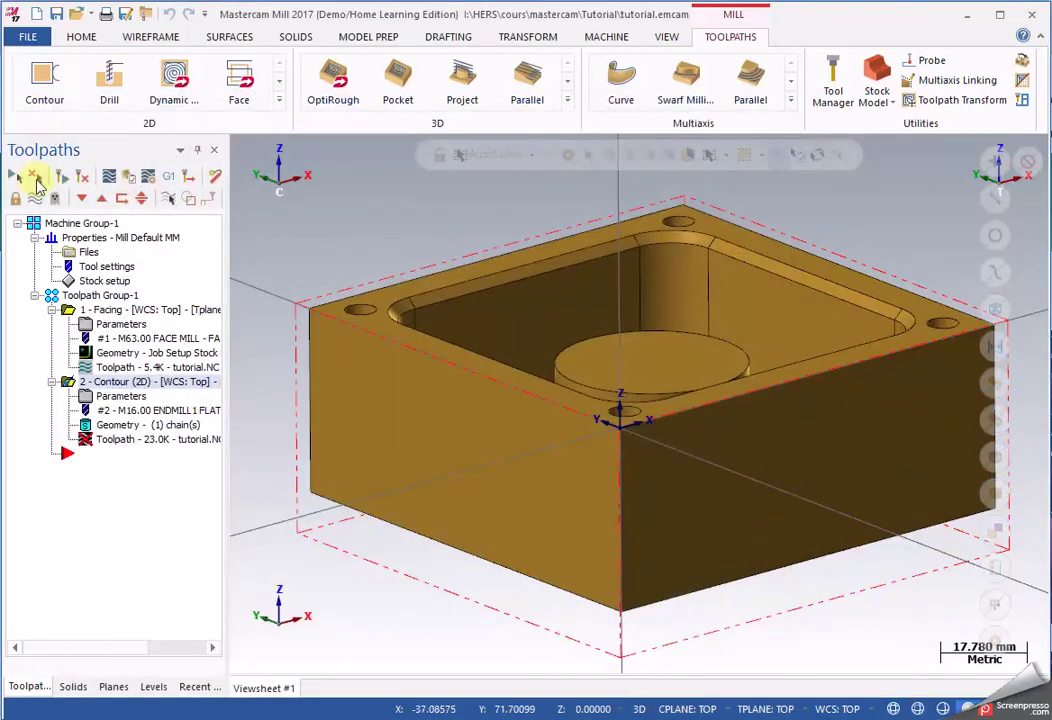
click(81, 175)
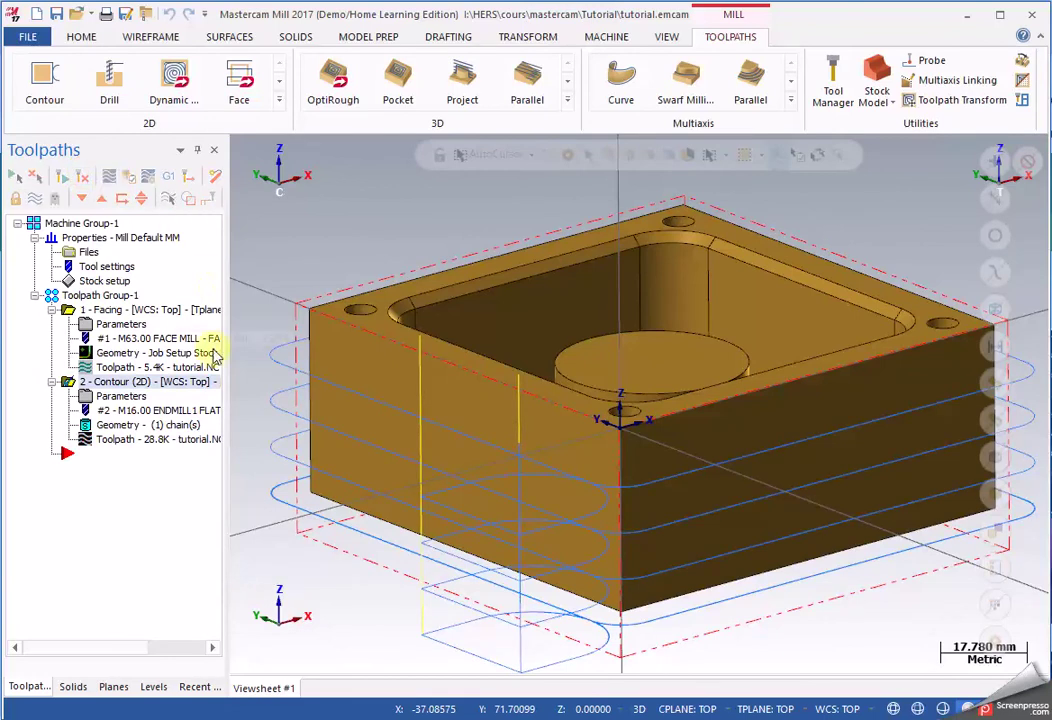
Step: Examine the spacing between the rough and finish passes at the contour's final depth, up close and from the top view
scroll(245, 410, up, 5)
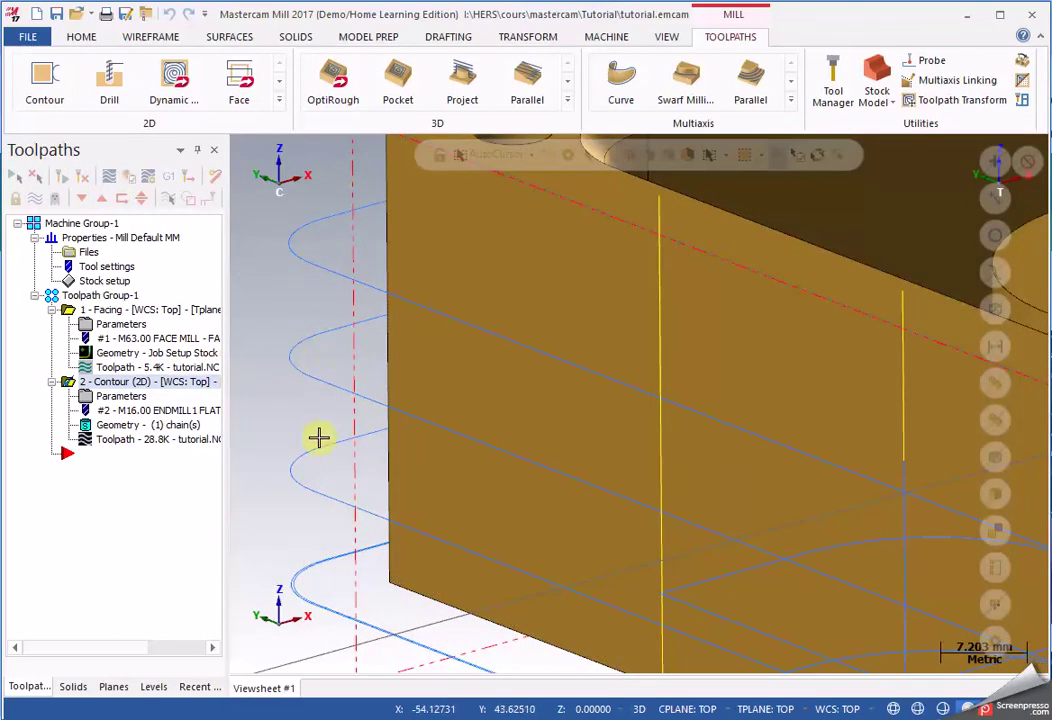
scroll(300, 600, up, 5)
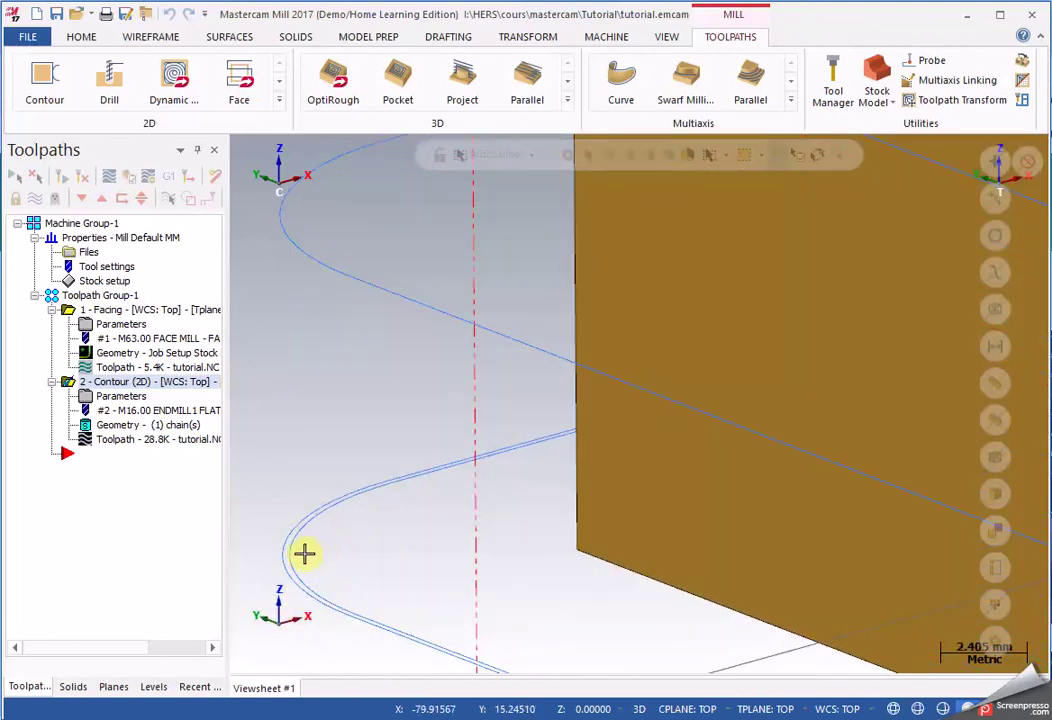
scroll(378, 524, down, 5)
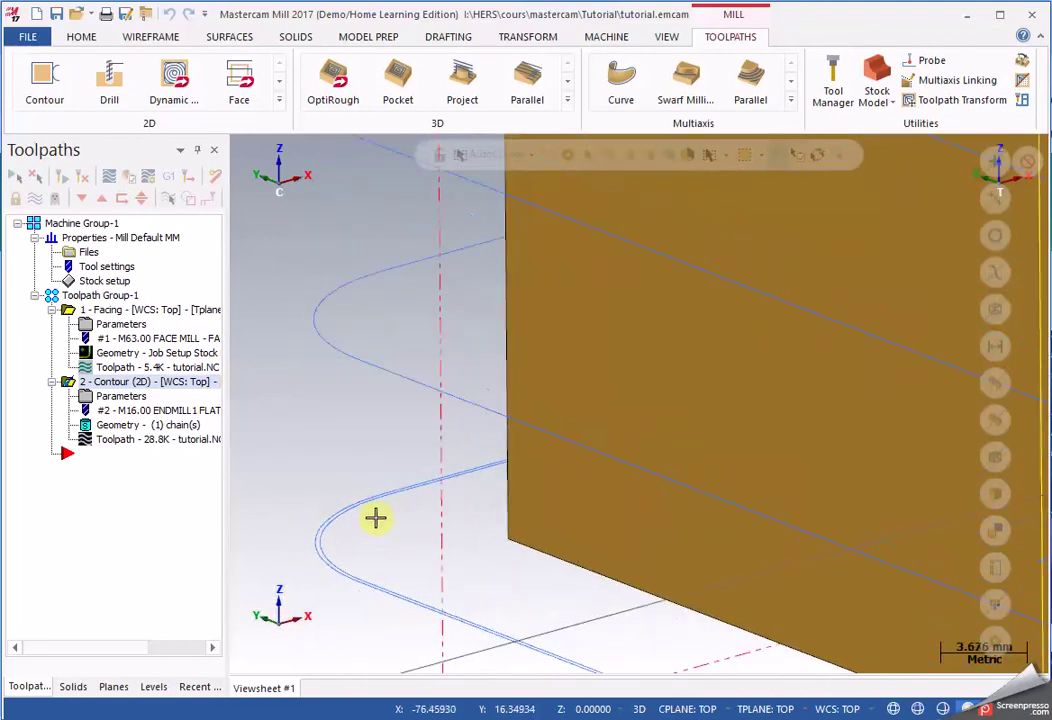
scroll(398, 525, down, 4)
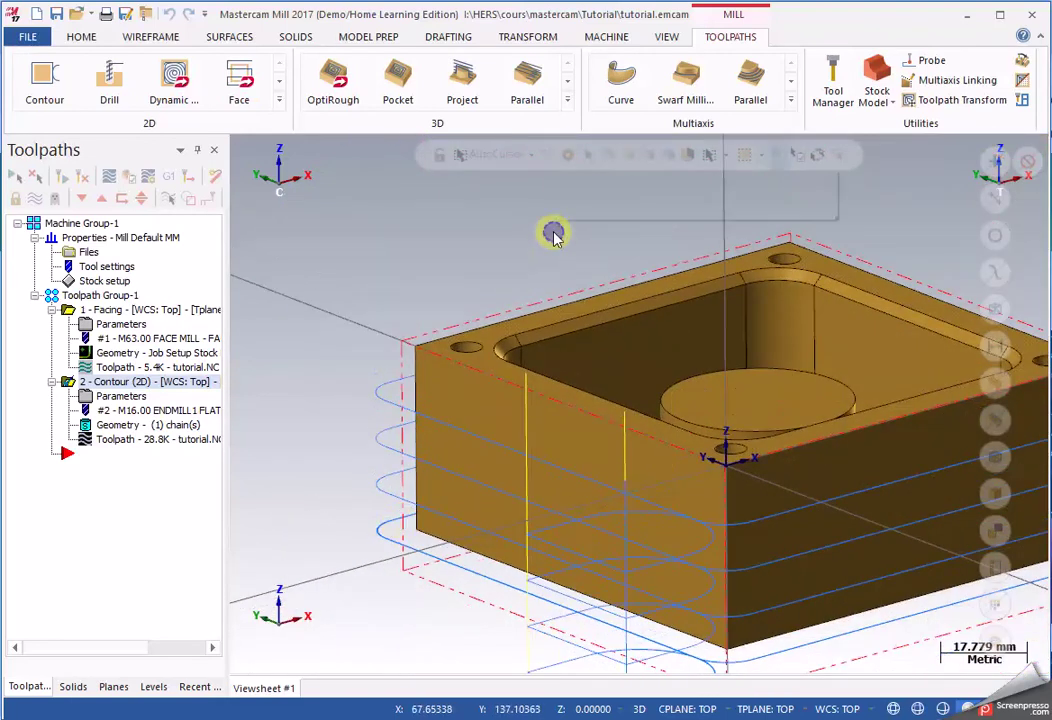
right_click(556, 237)
click(598, 330)
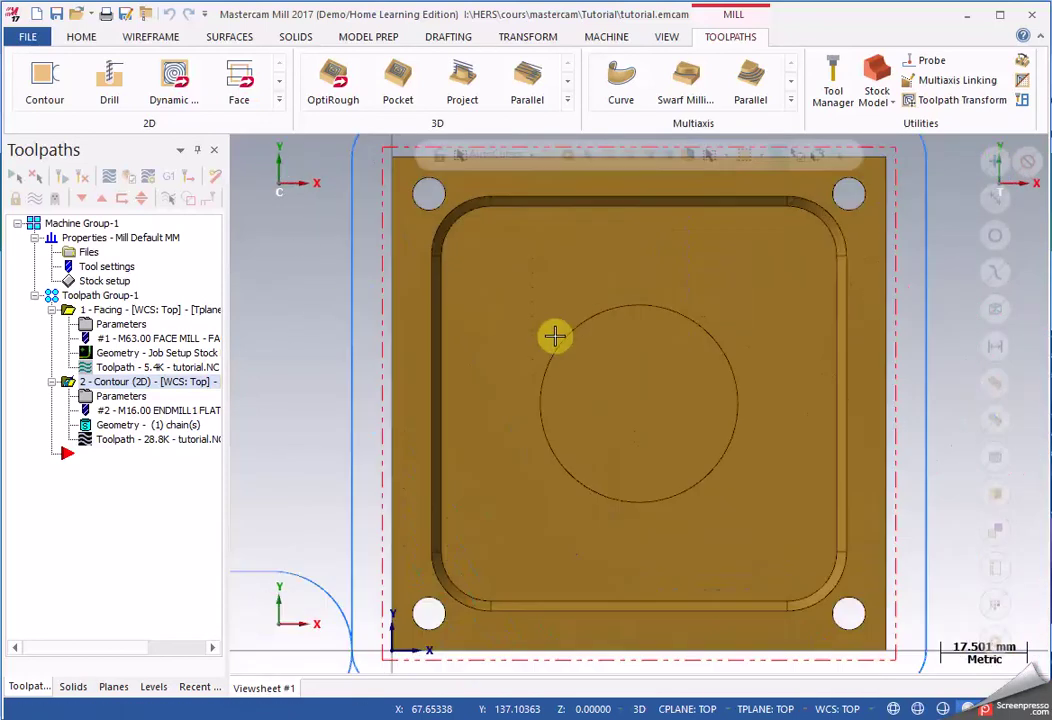
scroll(308, 391, up, 6)
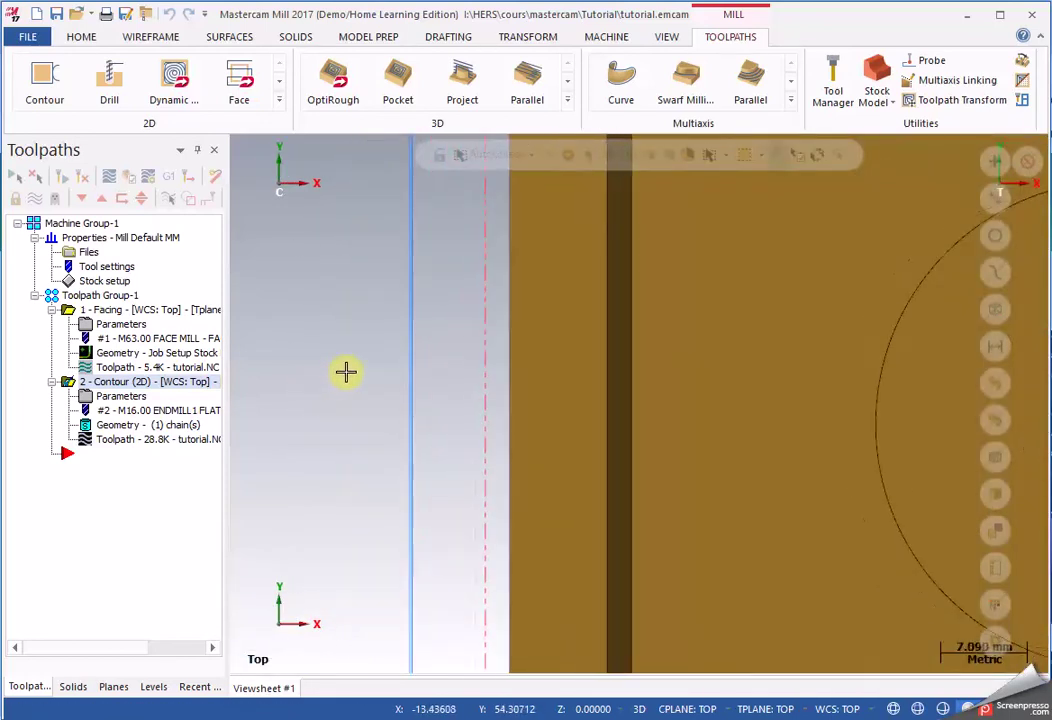
scroll(355, 371, up, 1)
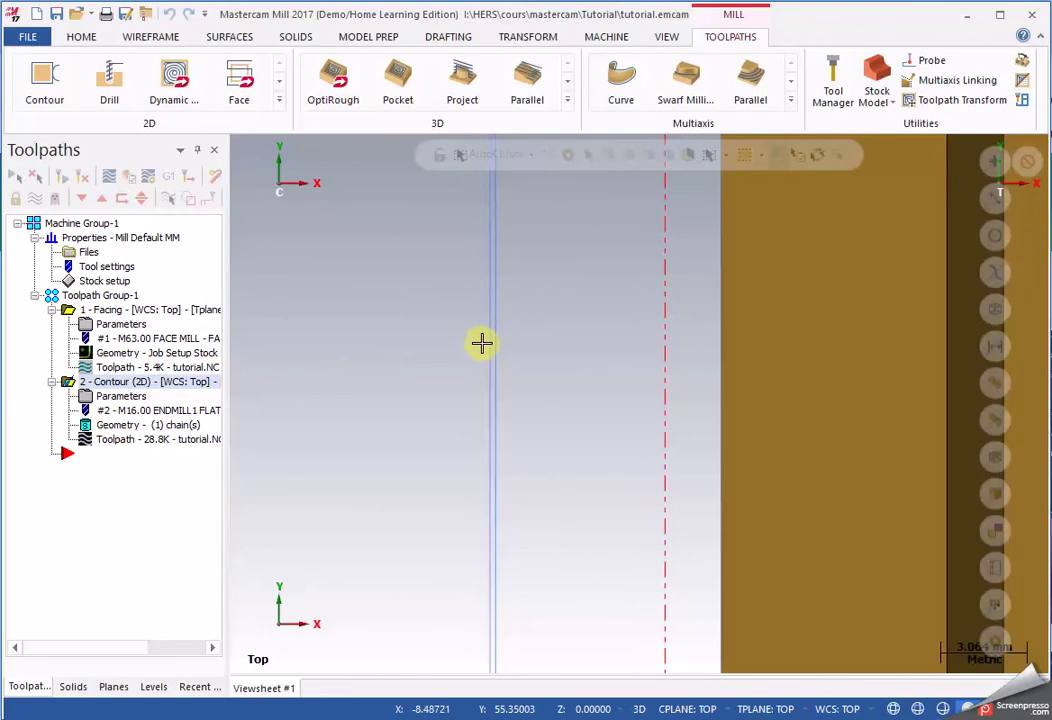
scroll(460, 373, down, 4)
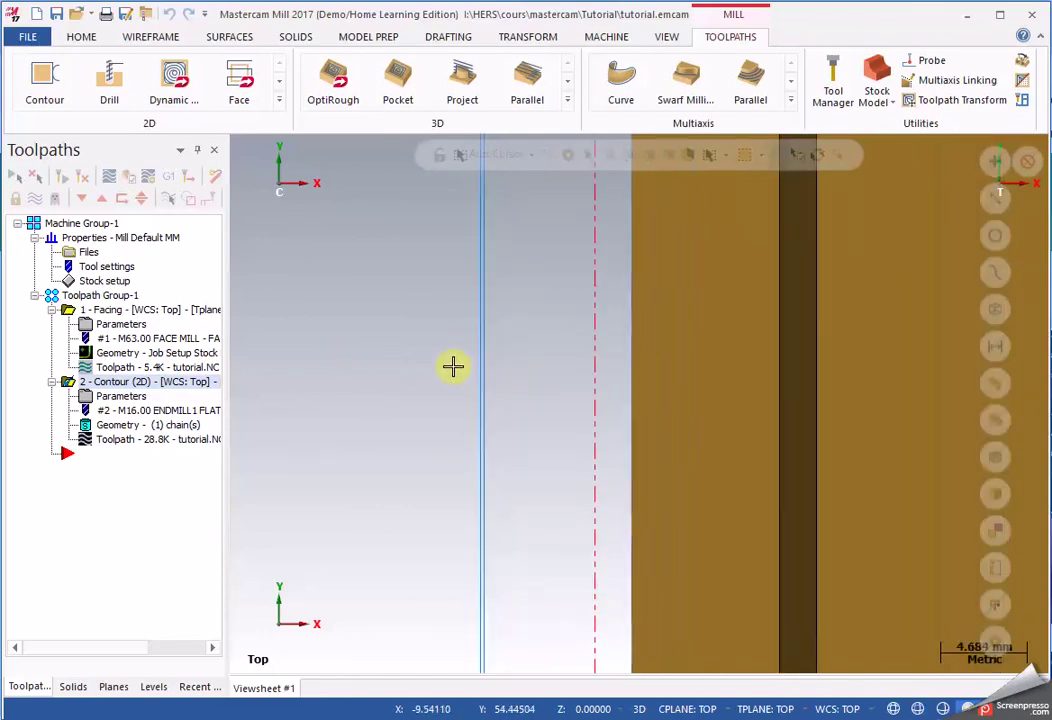
scroll(410, 385, down, 4)
Step: Return to a tilted 3D view of the block and save the current file
middle_drag(366, 444, 366, 347)
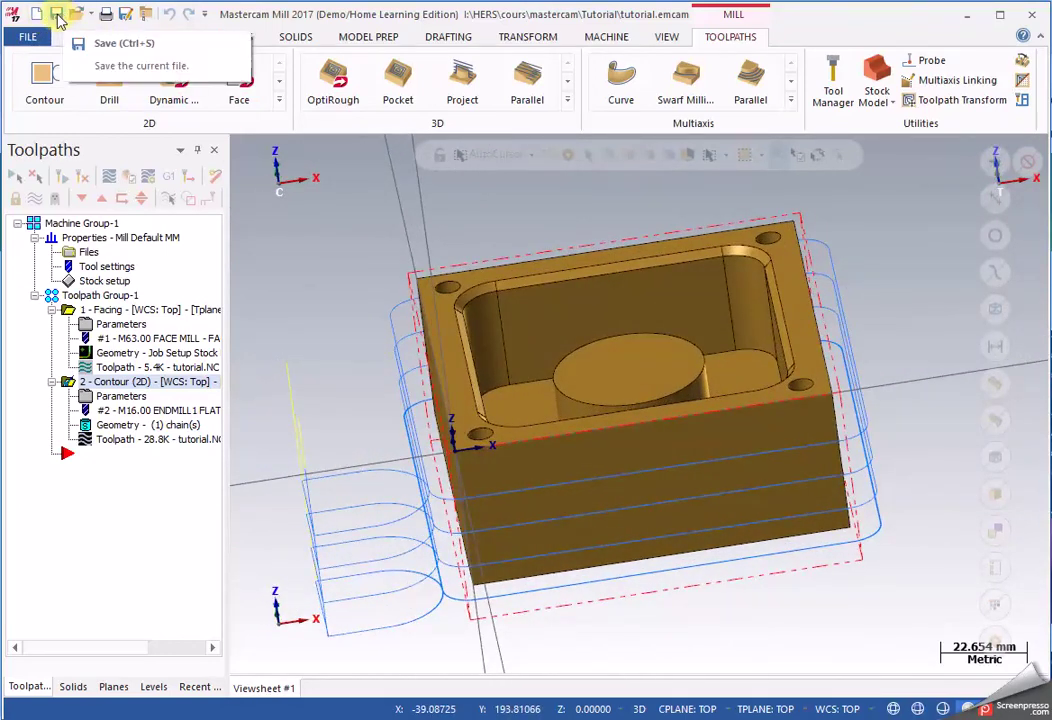
click(58, 15)
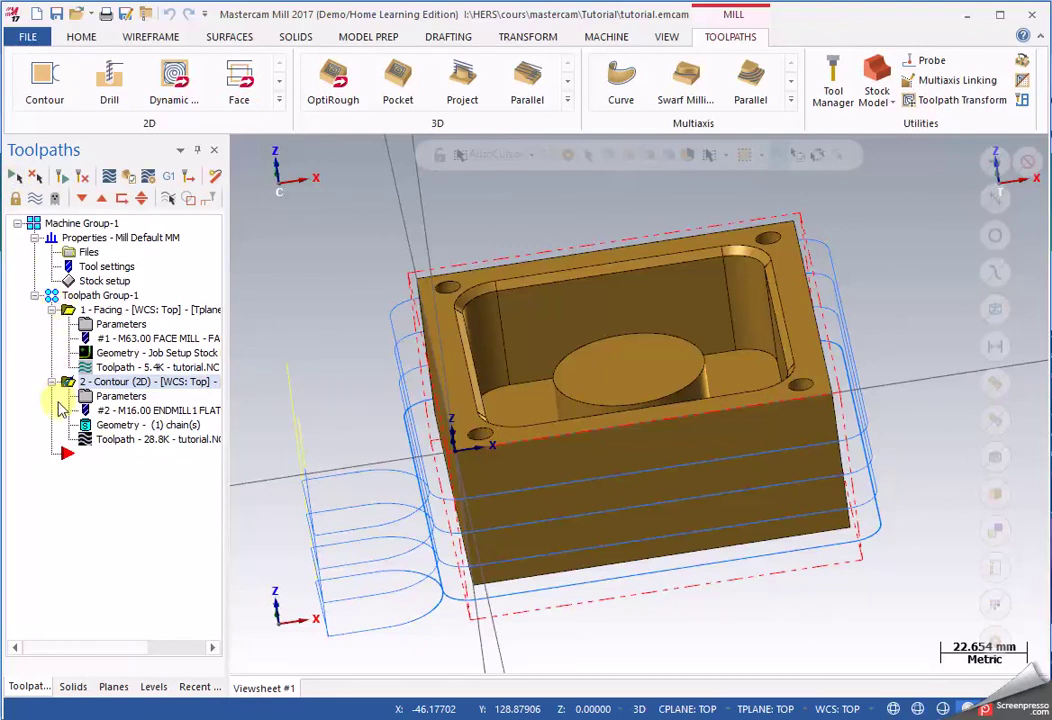
Step: Select all operations and open them in Mastercam Simulator for verification
click(16, 178)
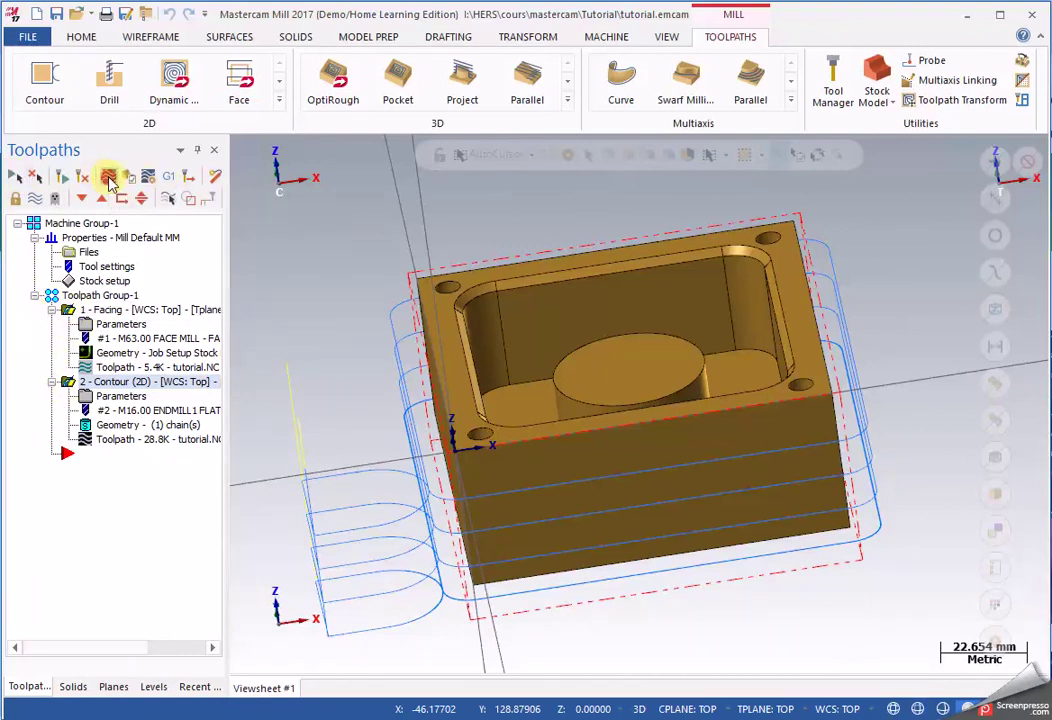
click(109, 176)
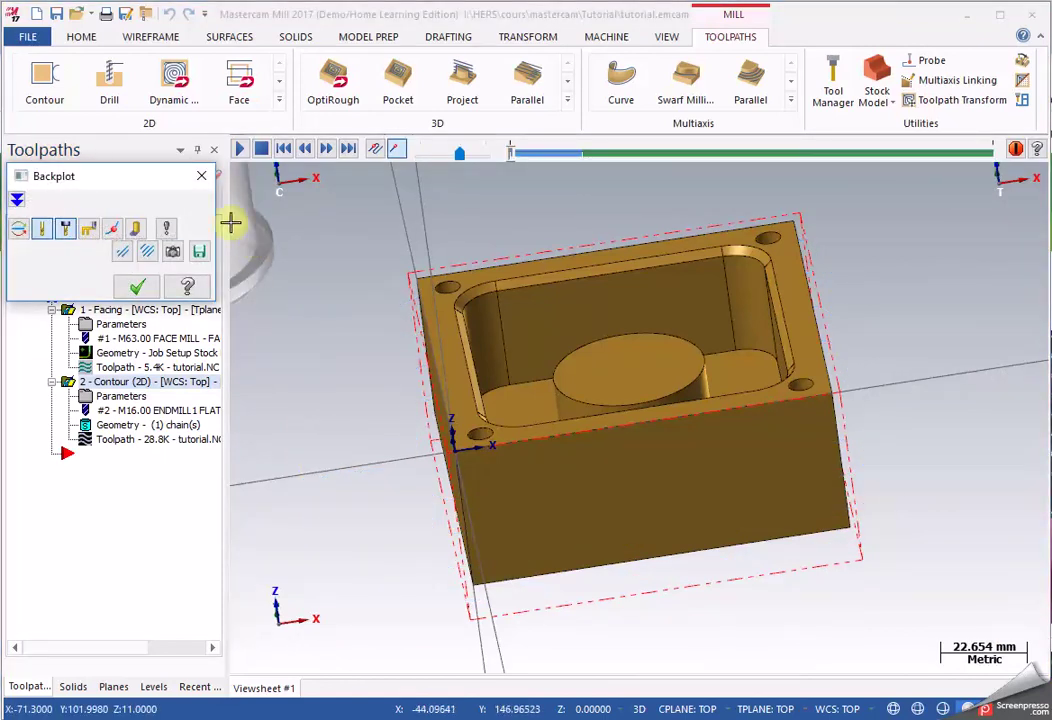
click(202, 176)
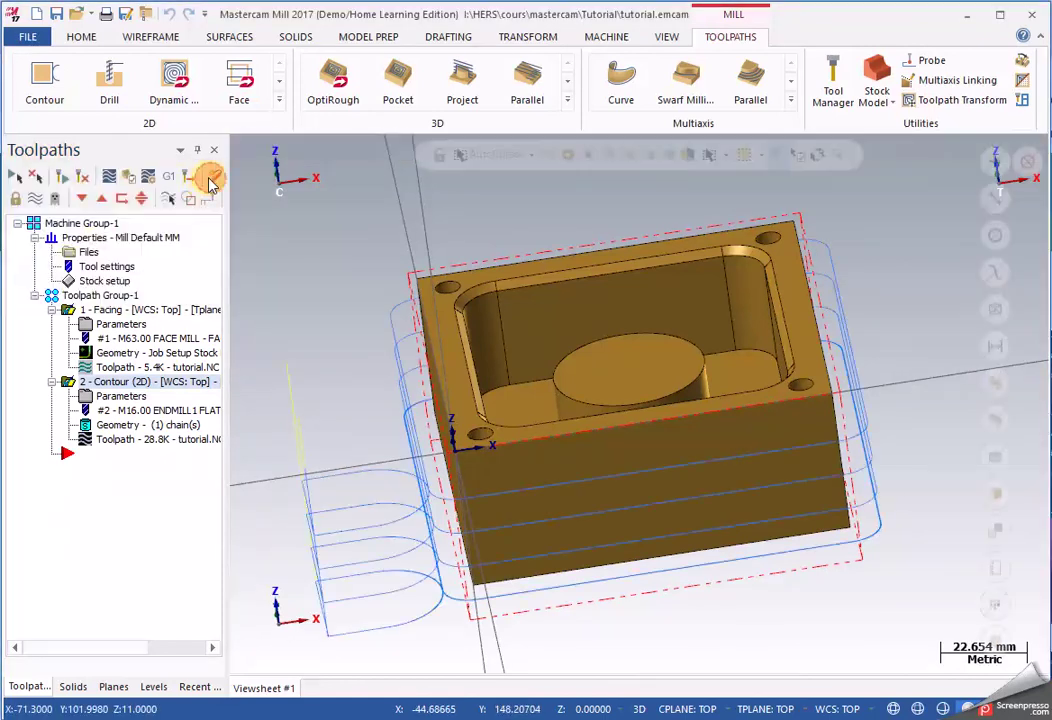
click(131, 177)
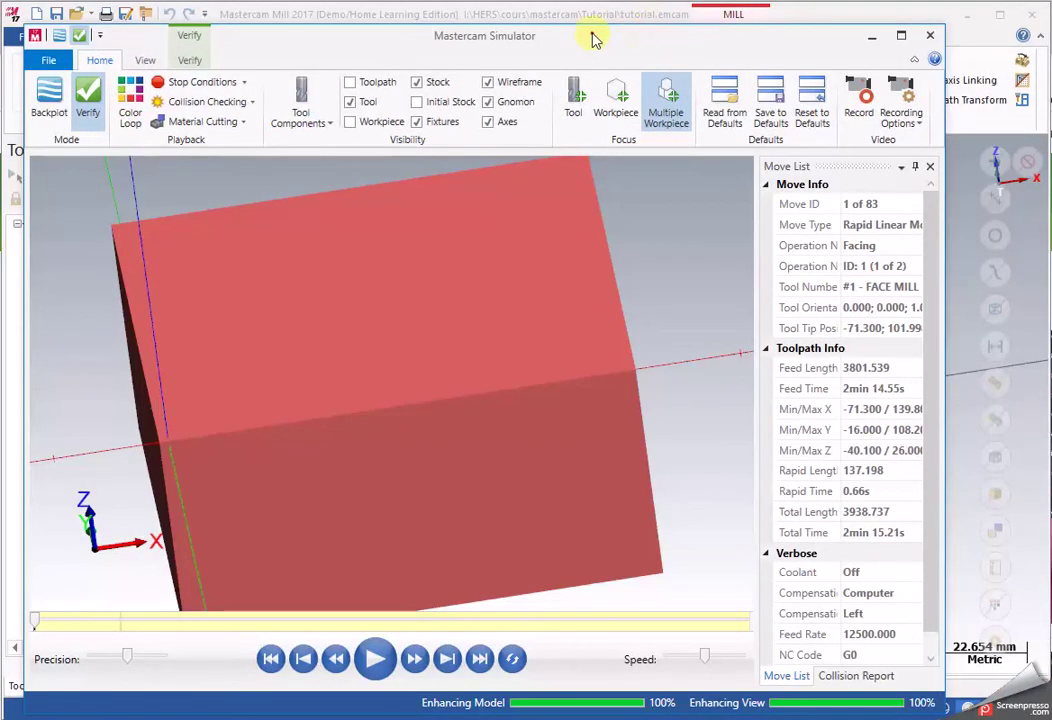
drag(592, 38, 594, 19)
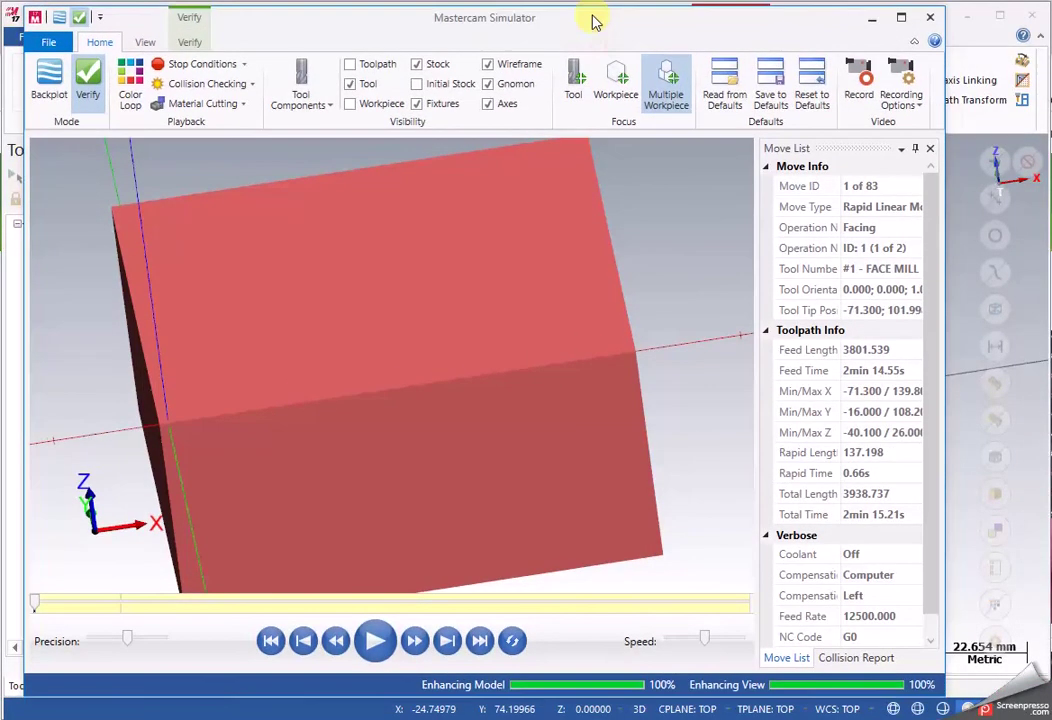
Step: Turn on Color Loop, run the verification of the facing and contour operations, and inspect the machined stock
click(134, 86)
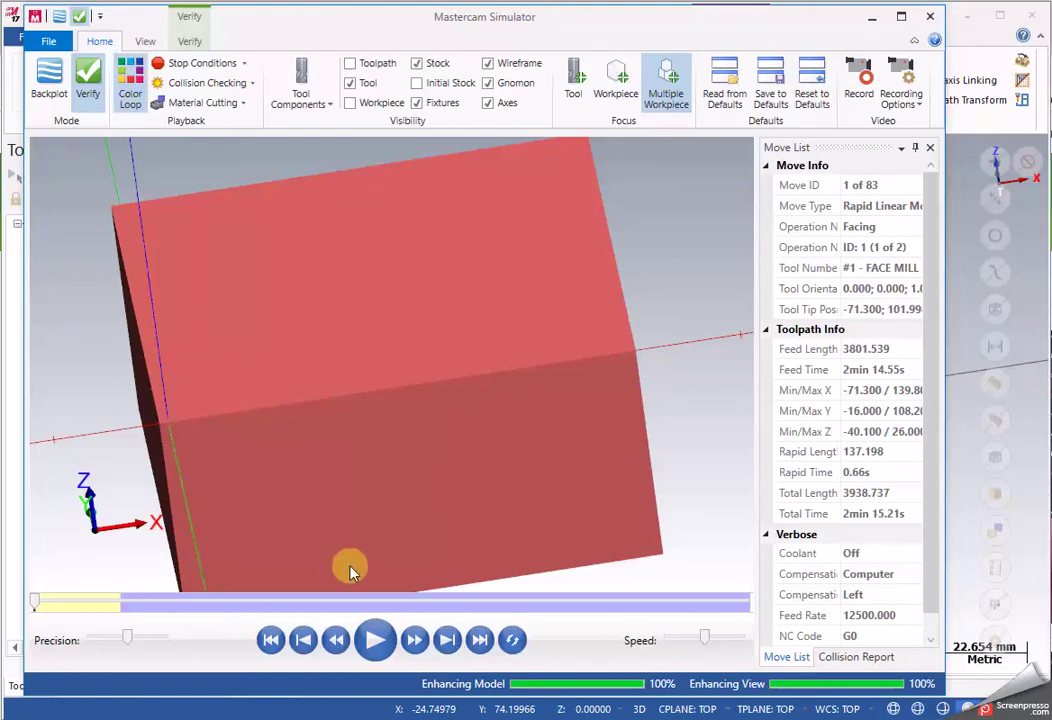
click(375, 640)
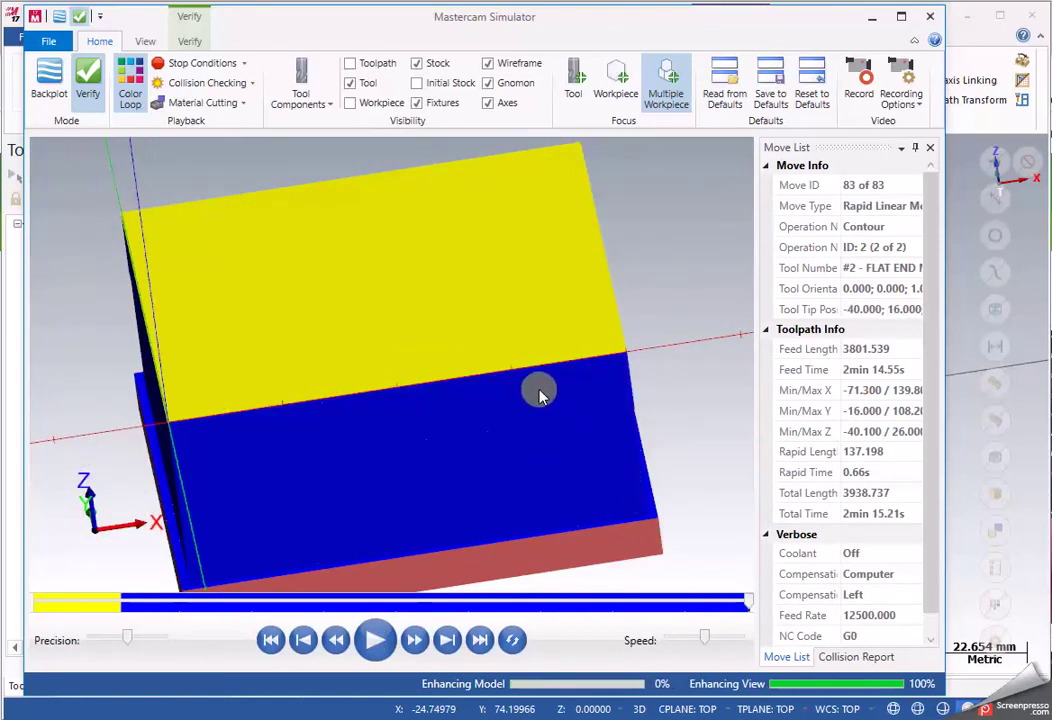
middle_drag(540, 409, 559, 366)
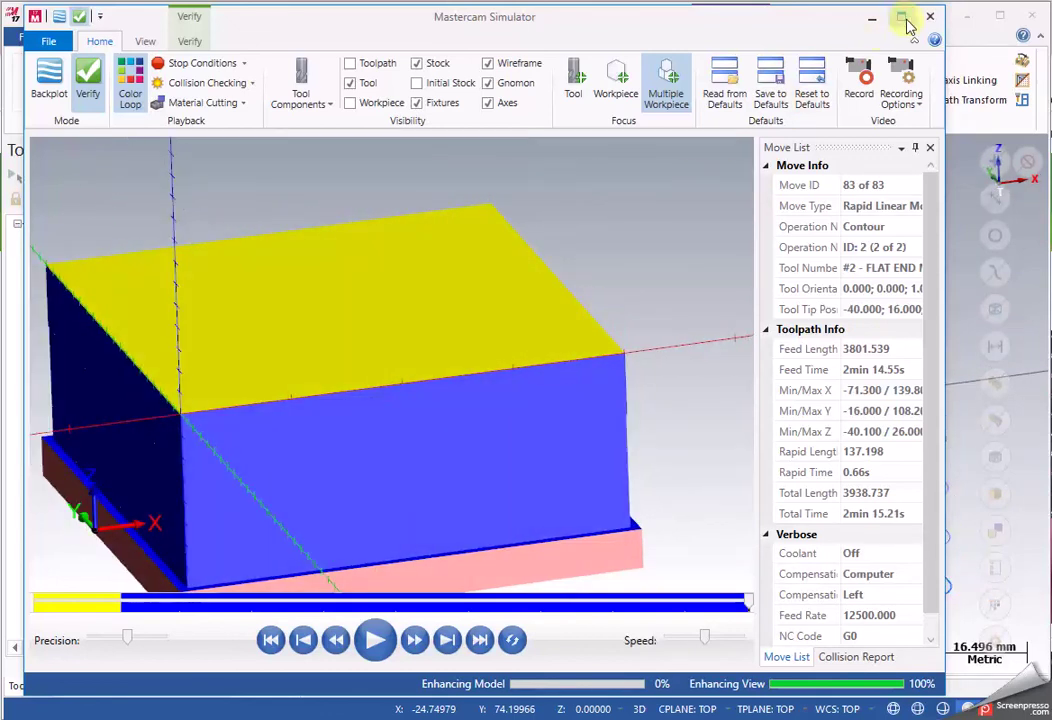